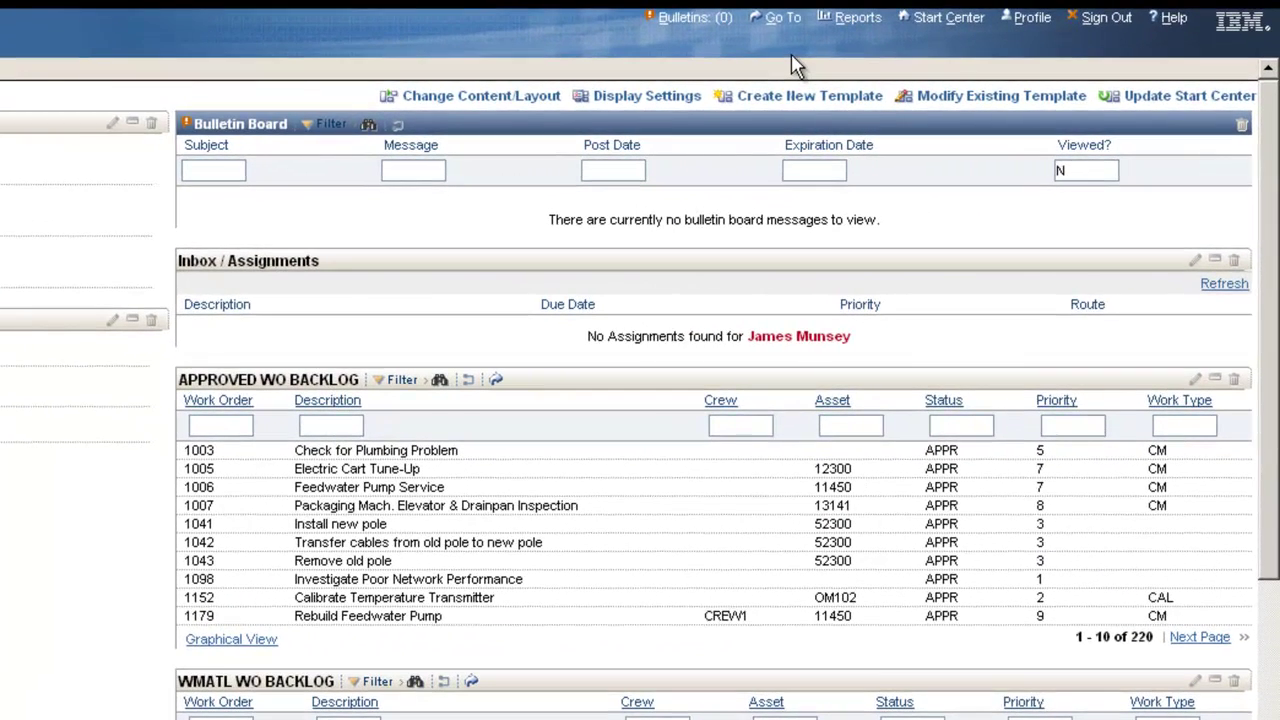
In Work Order Tracking, start a new work order described 'REPAIR PUMP'
click(783, 18)
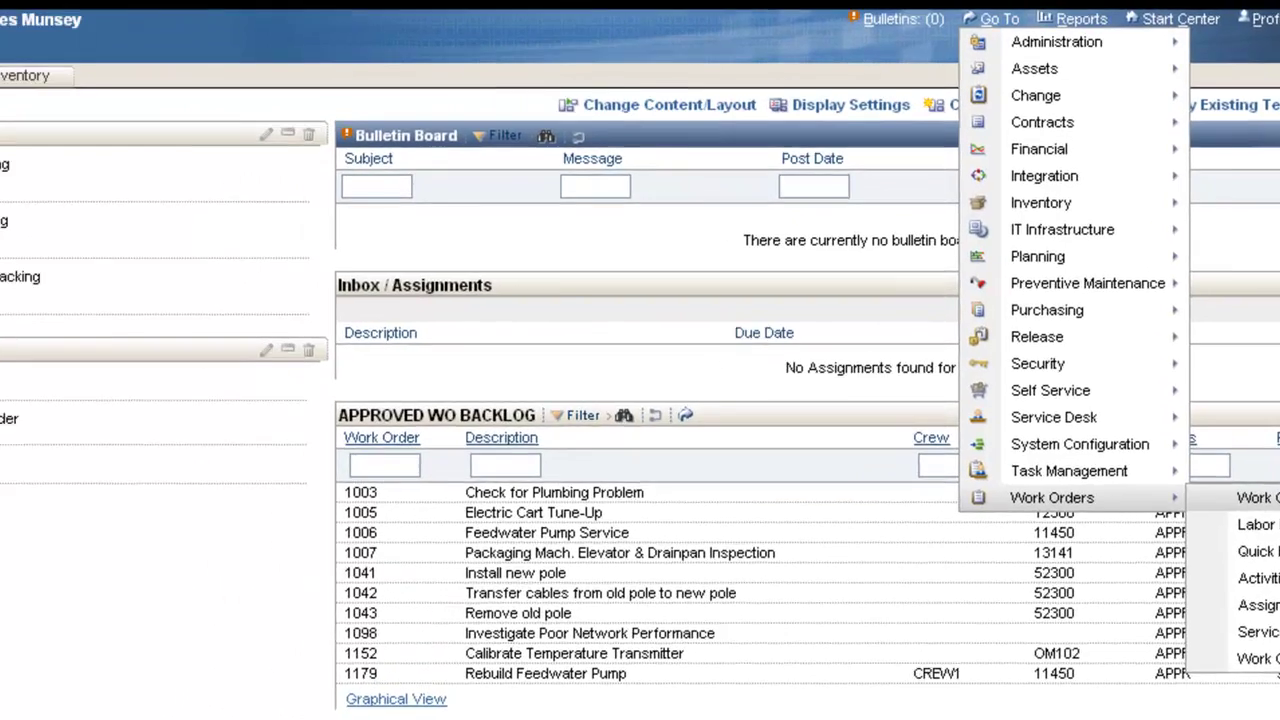
click(1080, 466)
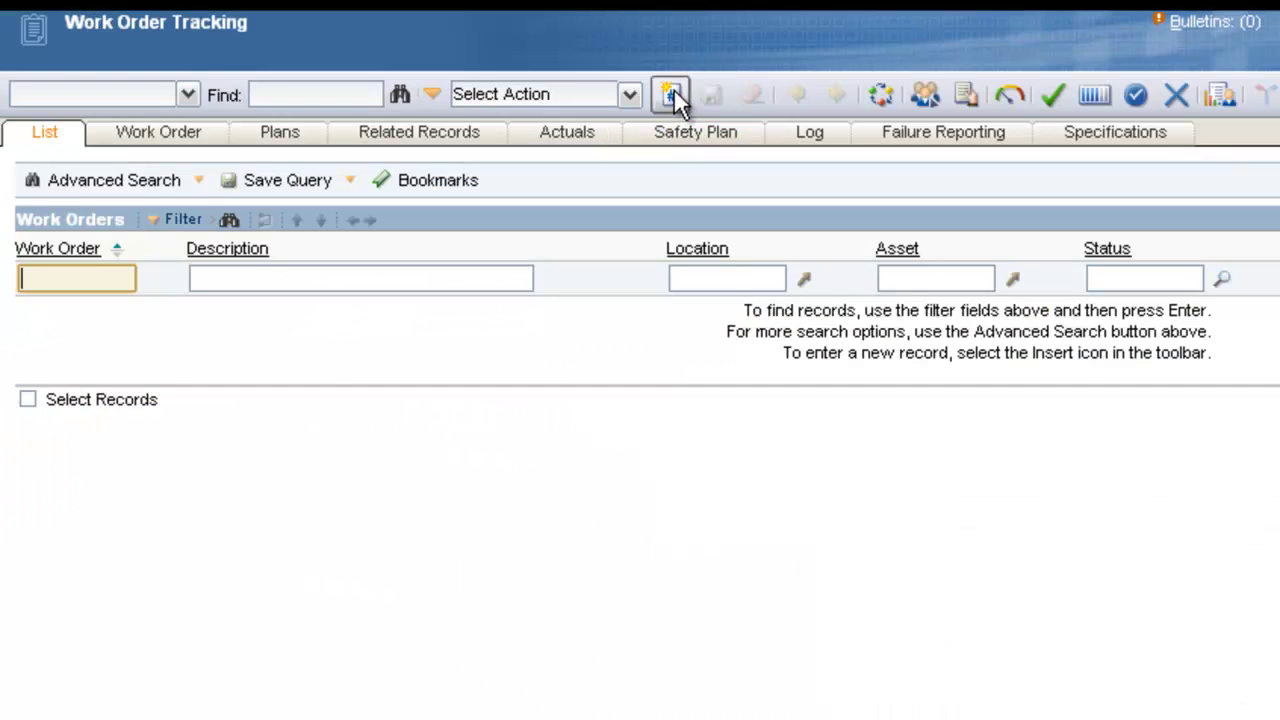
click(672, 92)
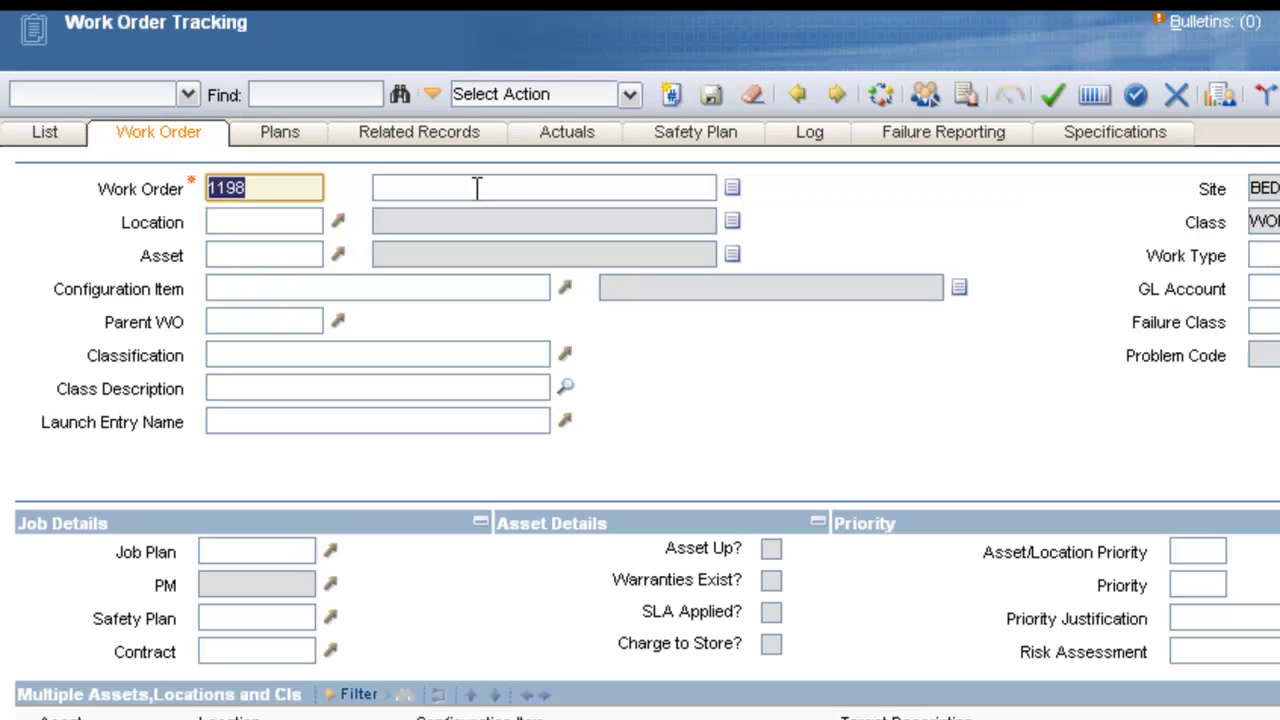
click(477, 188)
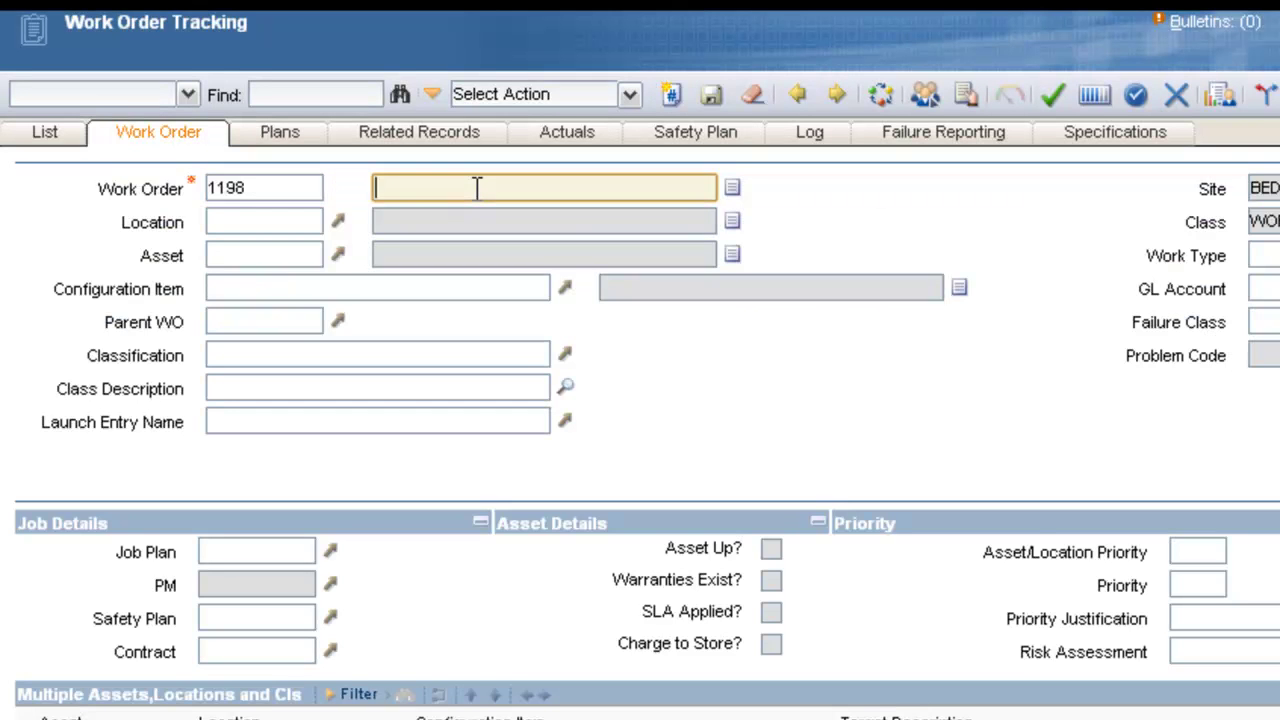
text(REPAIR PUMP)
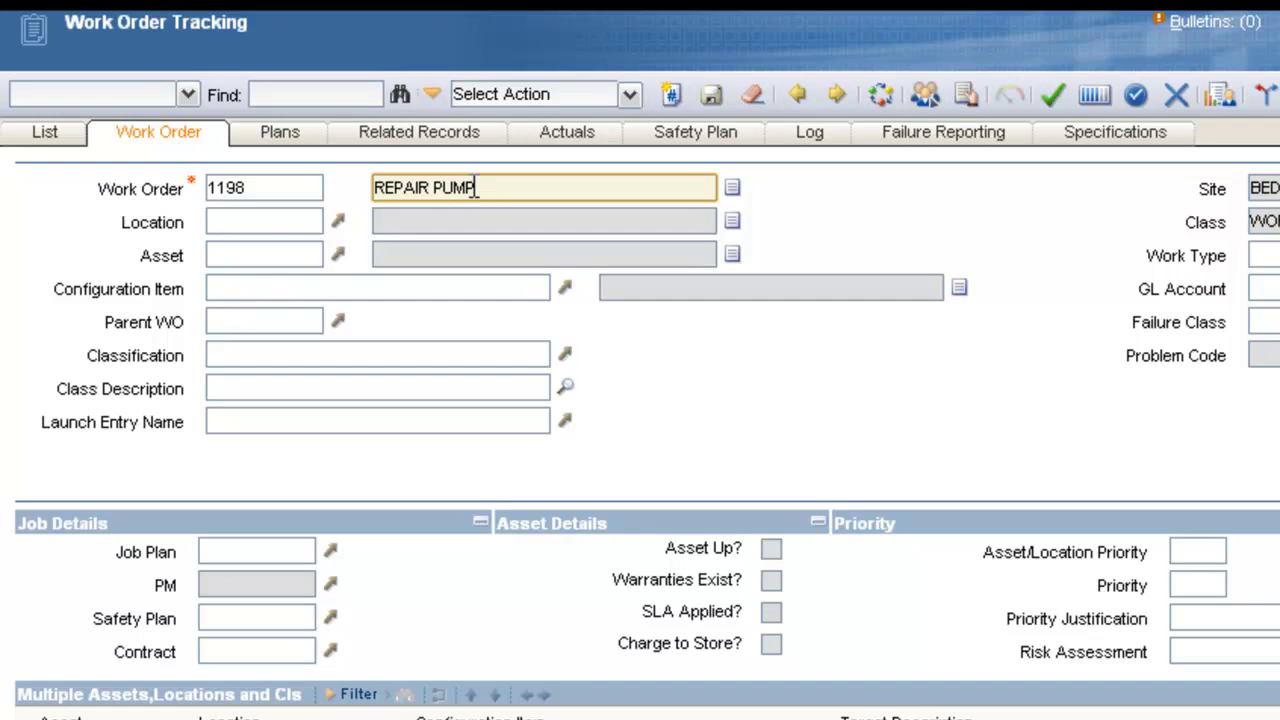
Set asset 11450 and work type CM, then save work order 1198
click(256, 254)
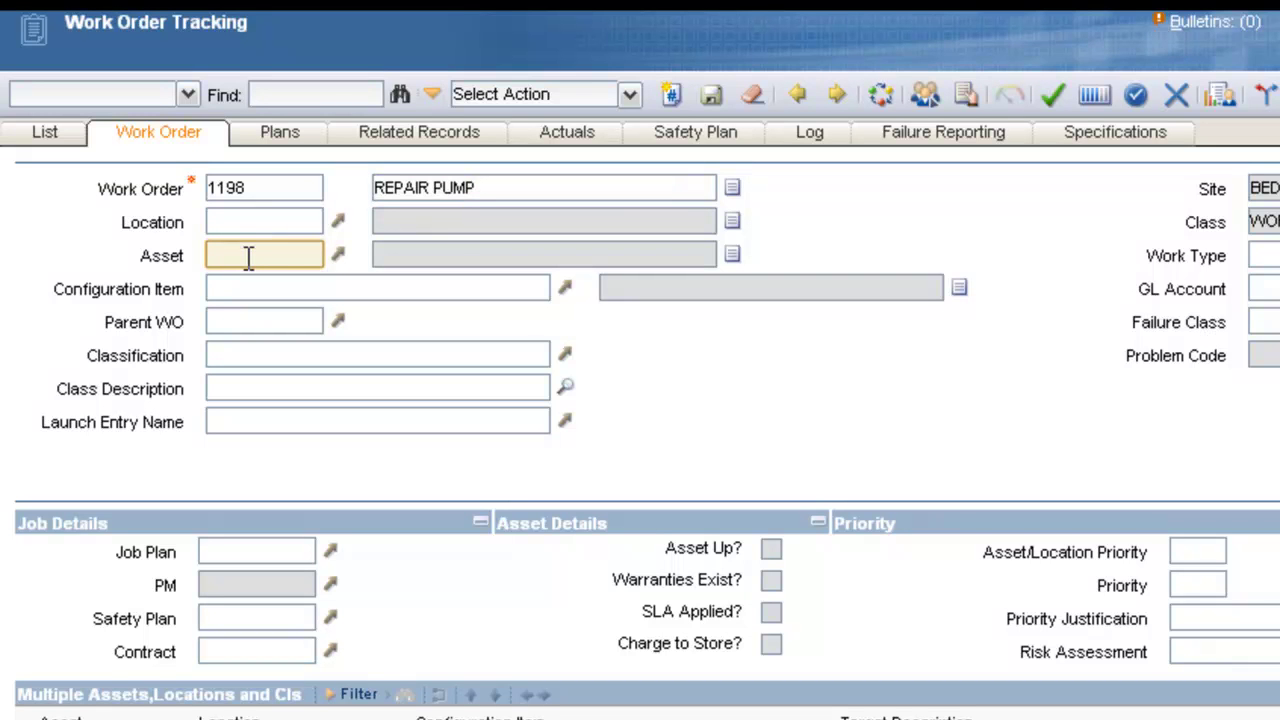
text(11450)
key(Tab)
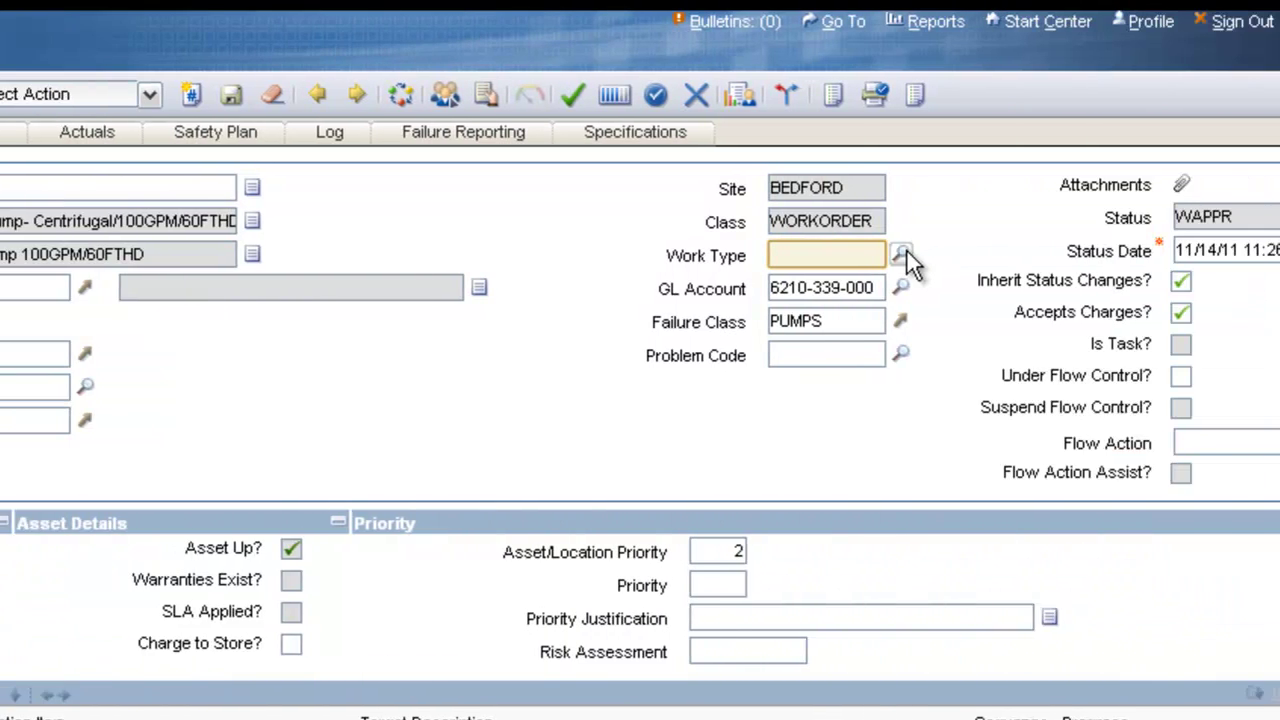
click(733, 253)
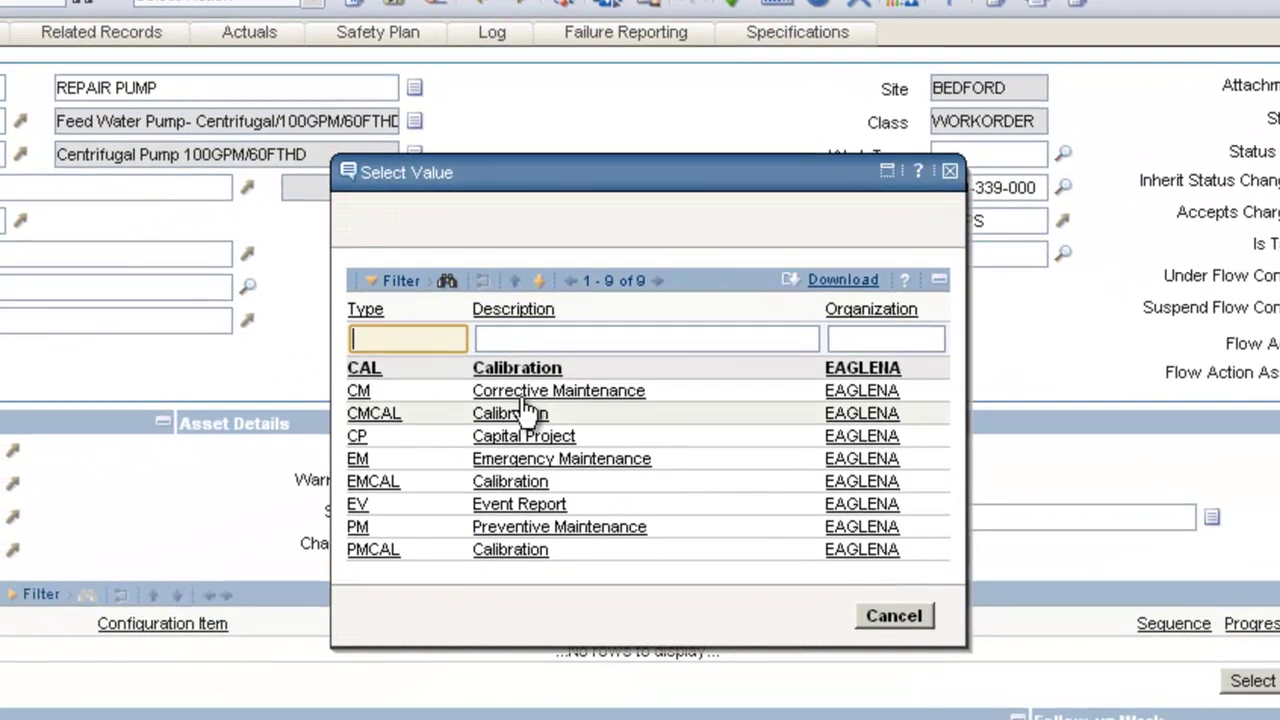
click(525, 393)
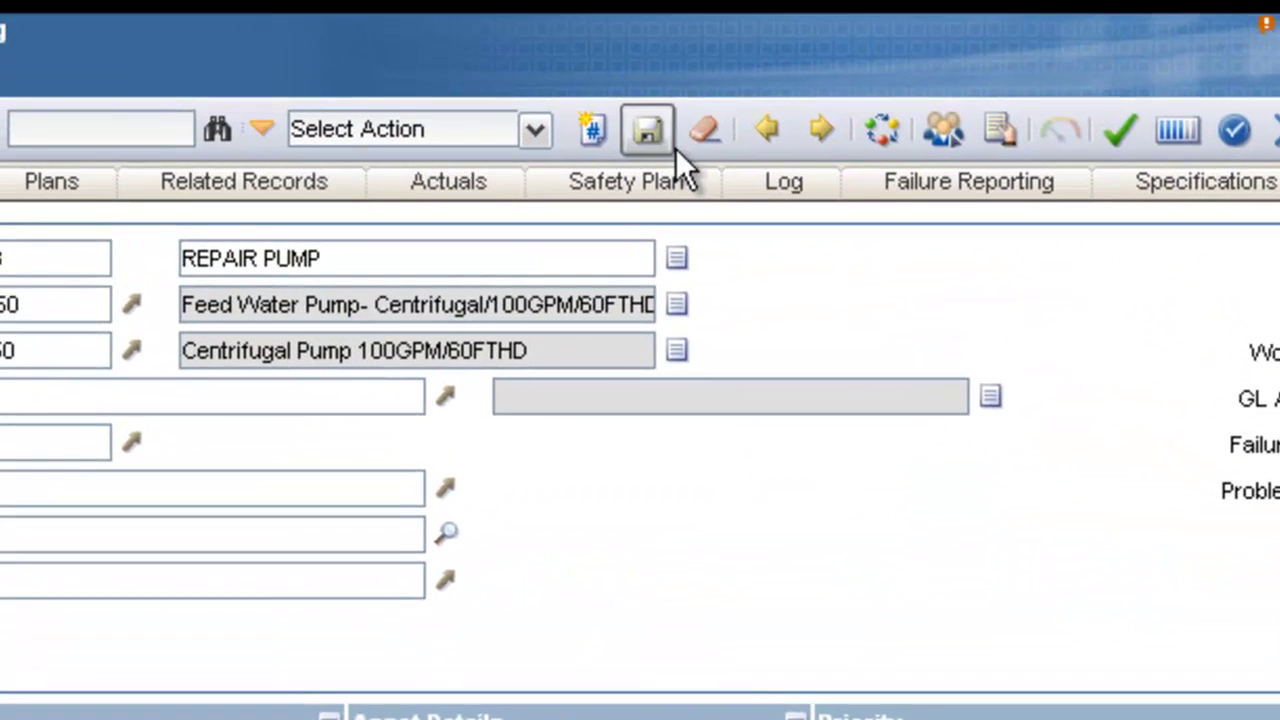
click(590, 98)
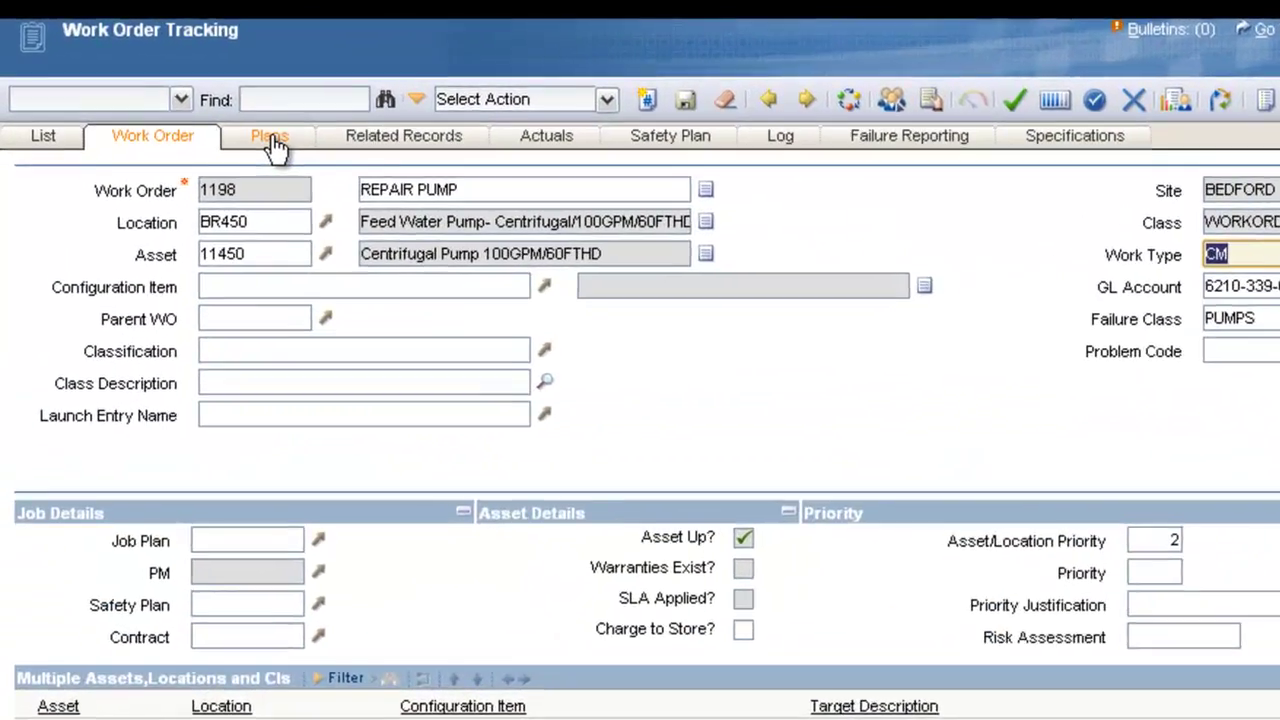
On the Plans tab, add task 10 with the summary 'OBTAIN PERMISSION FOR THE WORK'
click(227, 130)
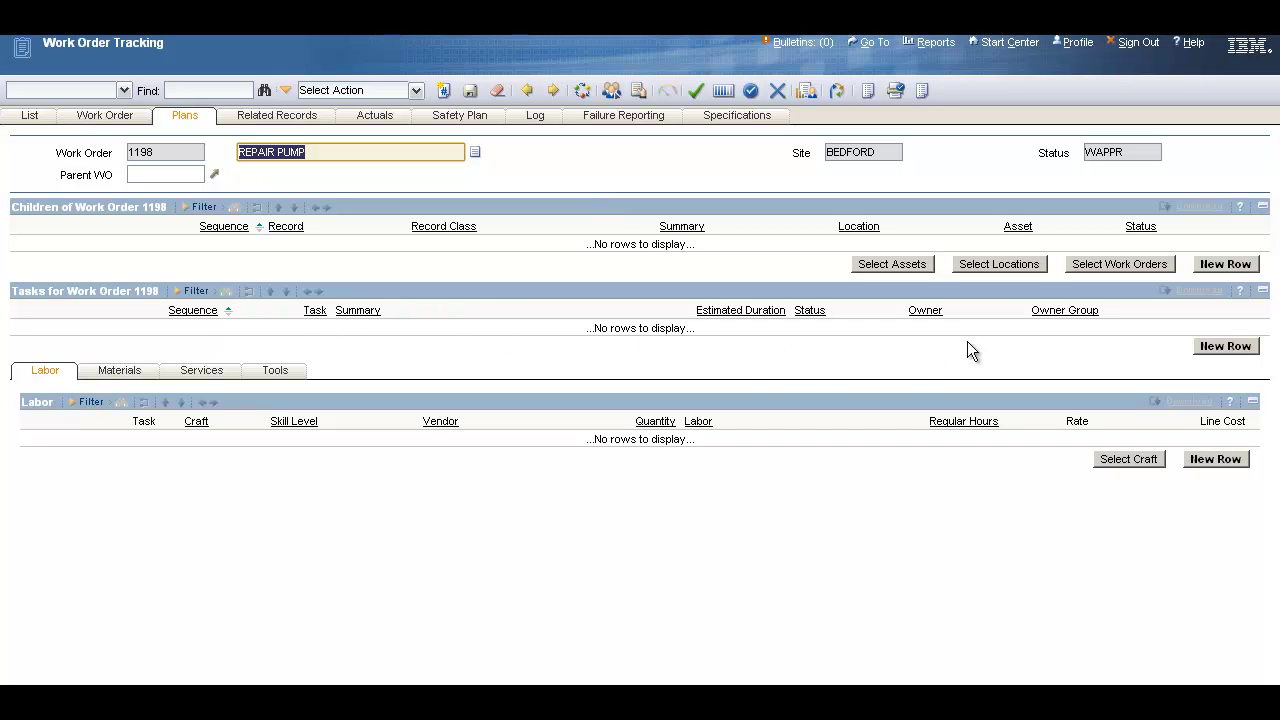
click(1225, 350)
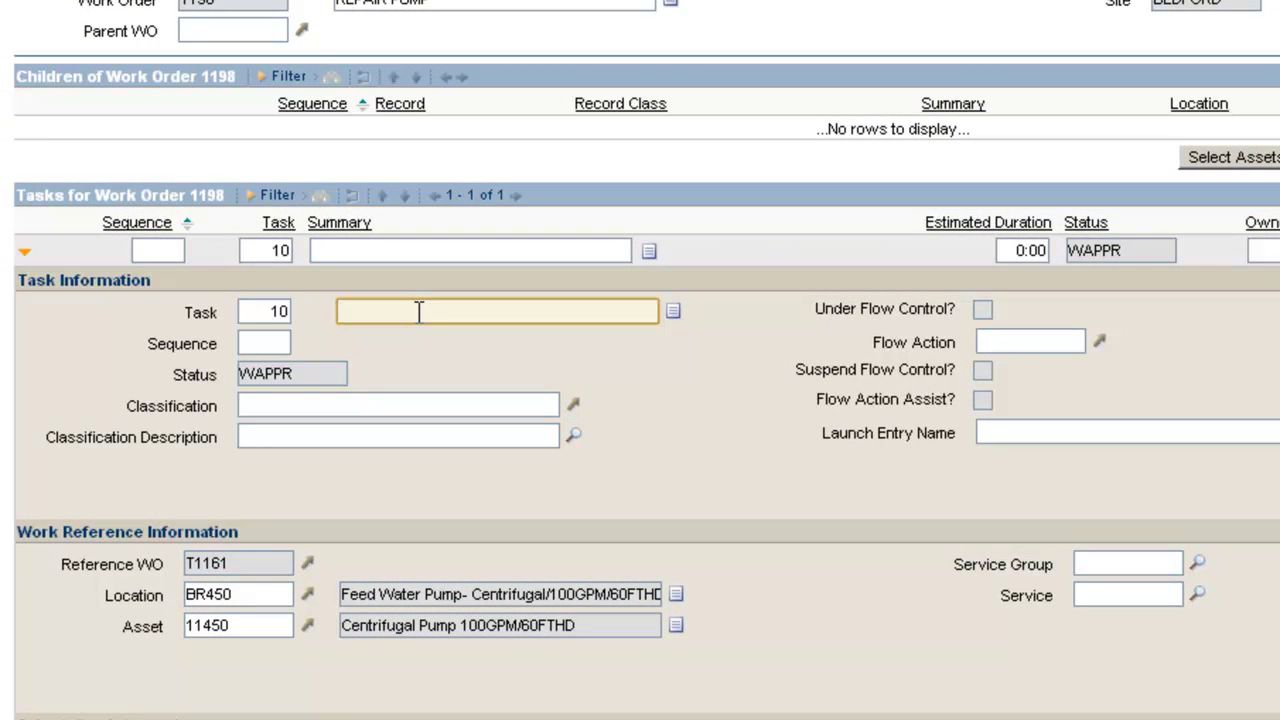
text(OBTAIN PERMISSION FOR THE WORK)
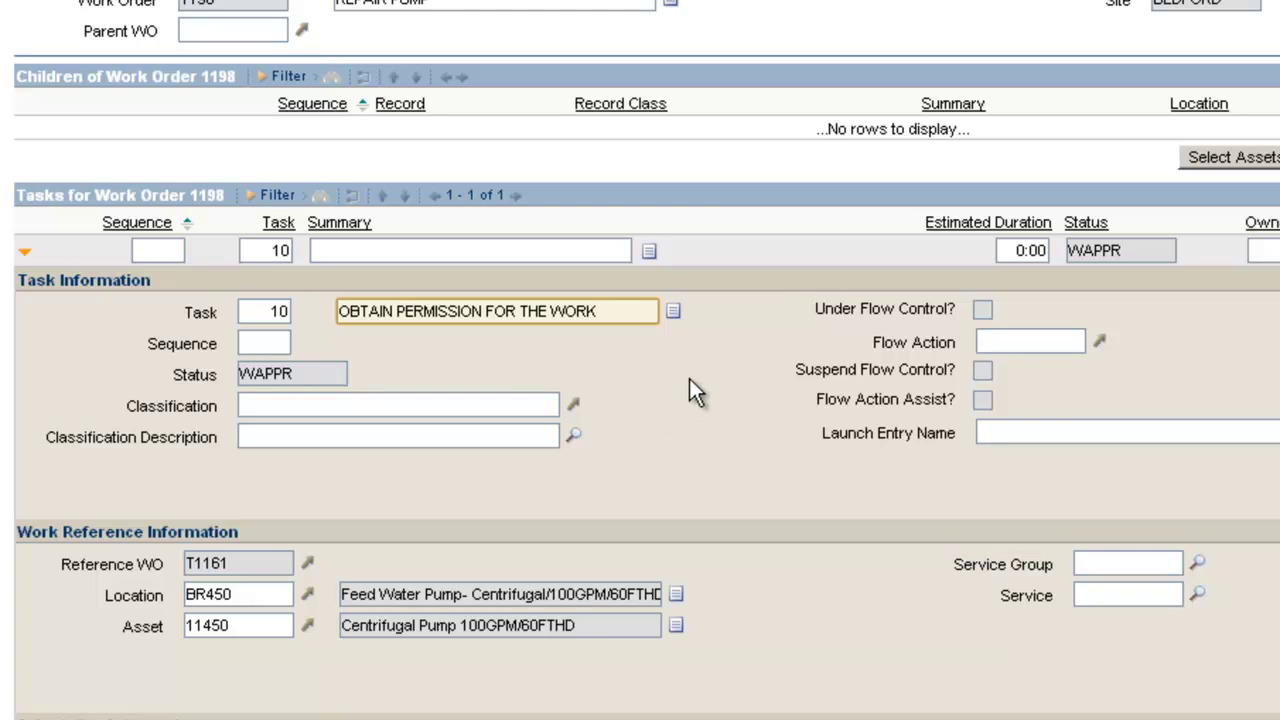
Enter 'OBSERVE ALL PLANT SAFETY PRECAUTIONS' as task 10's long description
click(674, 311)
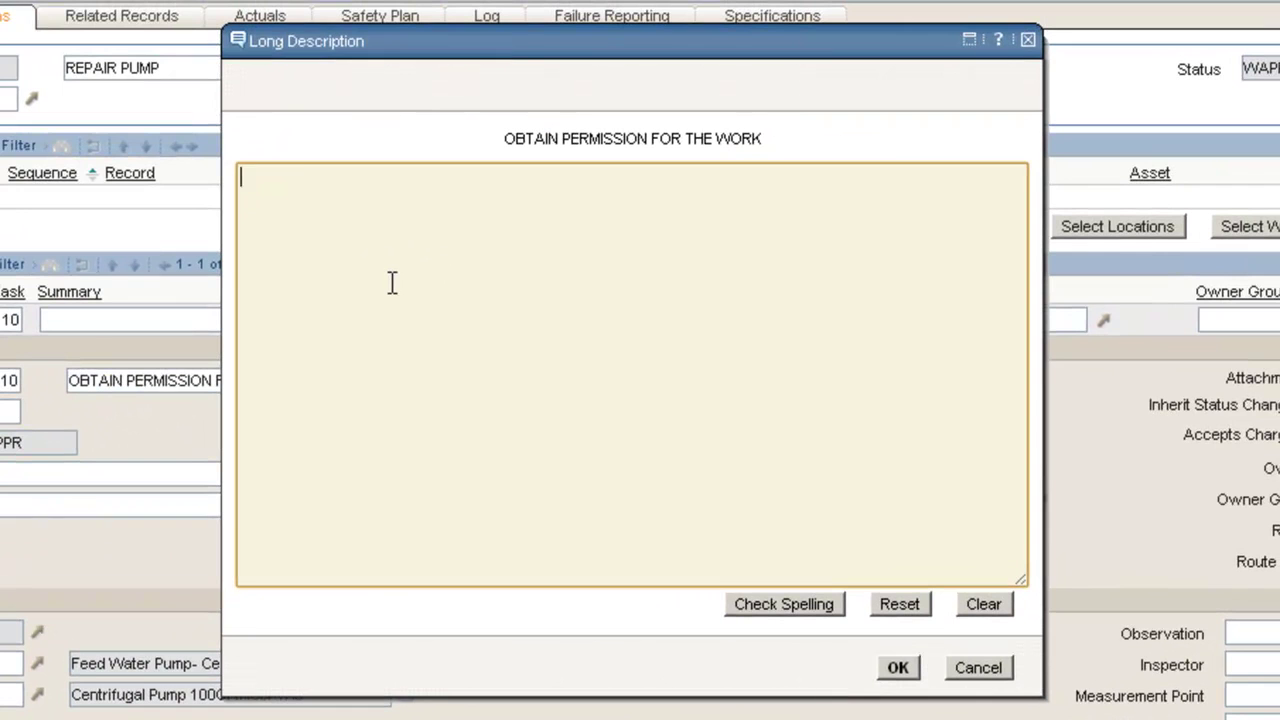
text(OBSERVE ALL PLANT SAFETY PRECAUTIONS)
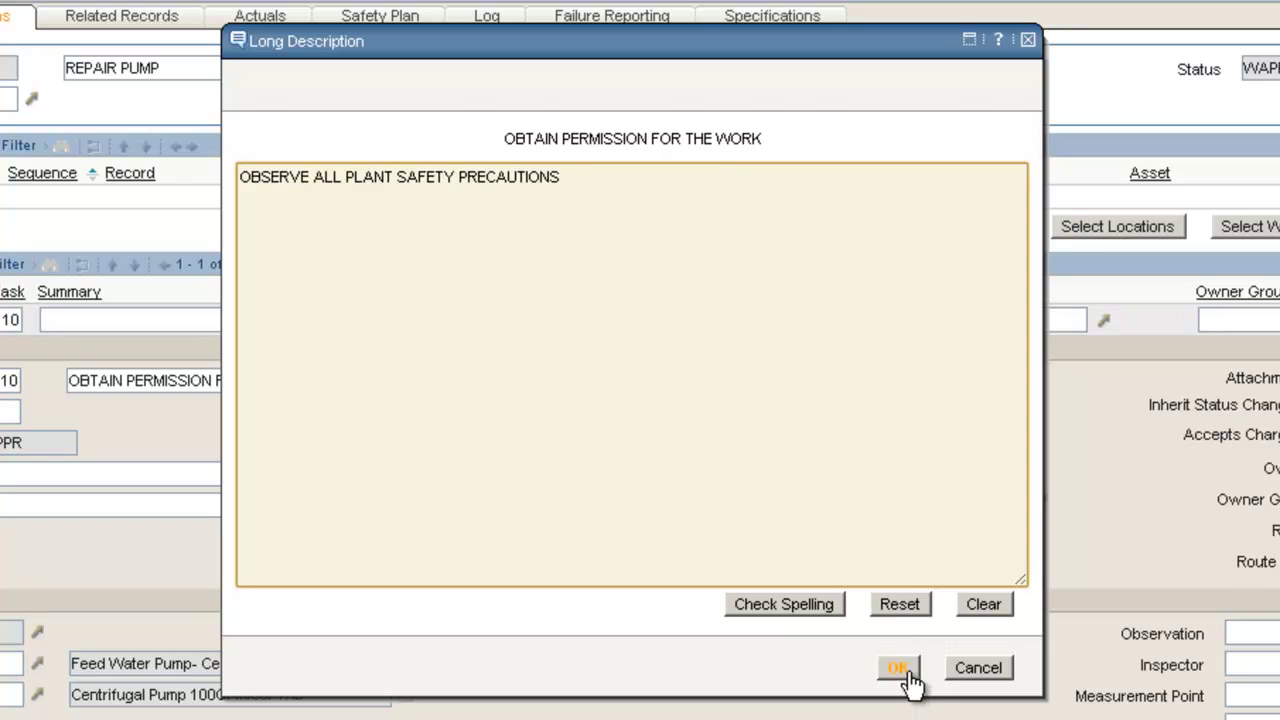
click(898, 668)
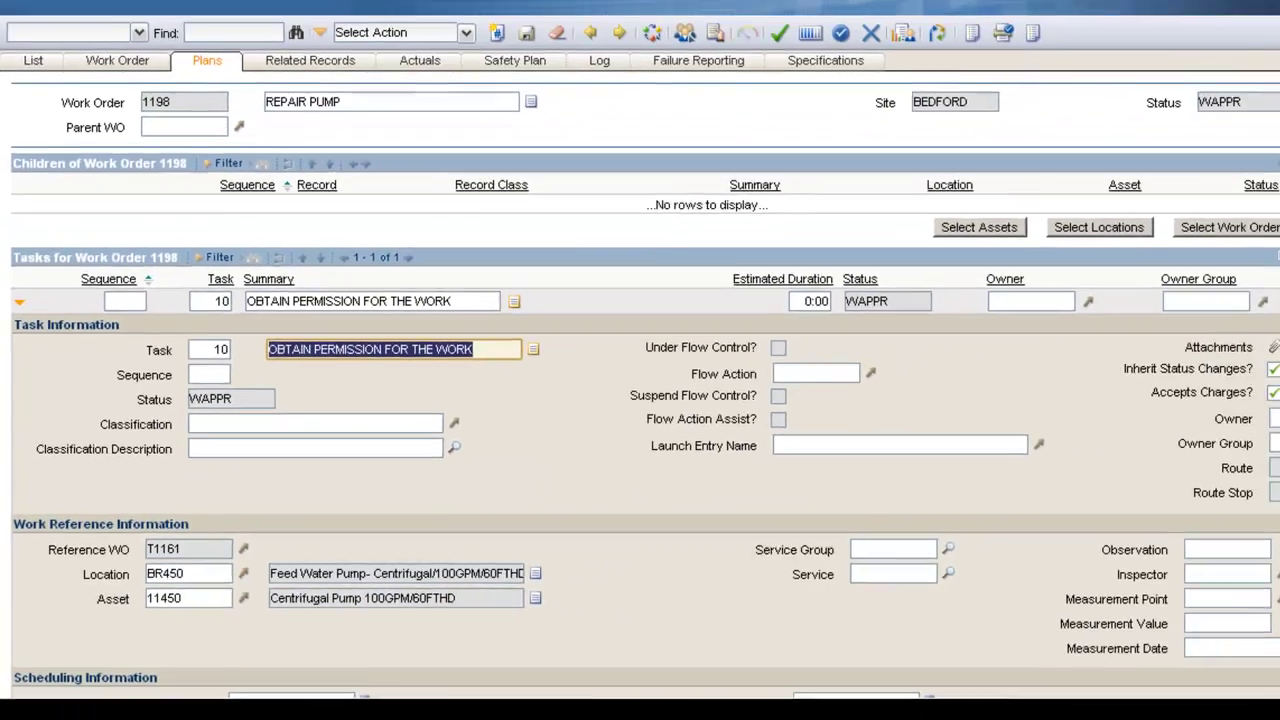
Add tasks REPLACE DRIVE BELT, REPLACE GASKET and PERFORM OPERATIONAL TEST, then collapse the task details
scroll(1240, 563, down, 5)
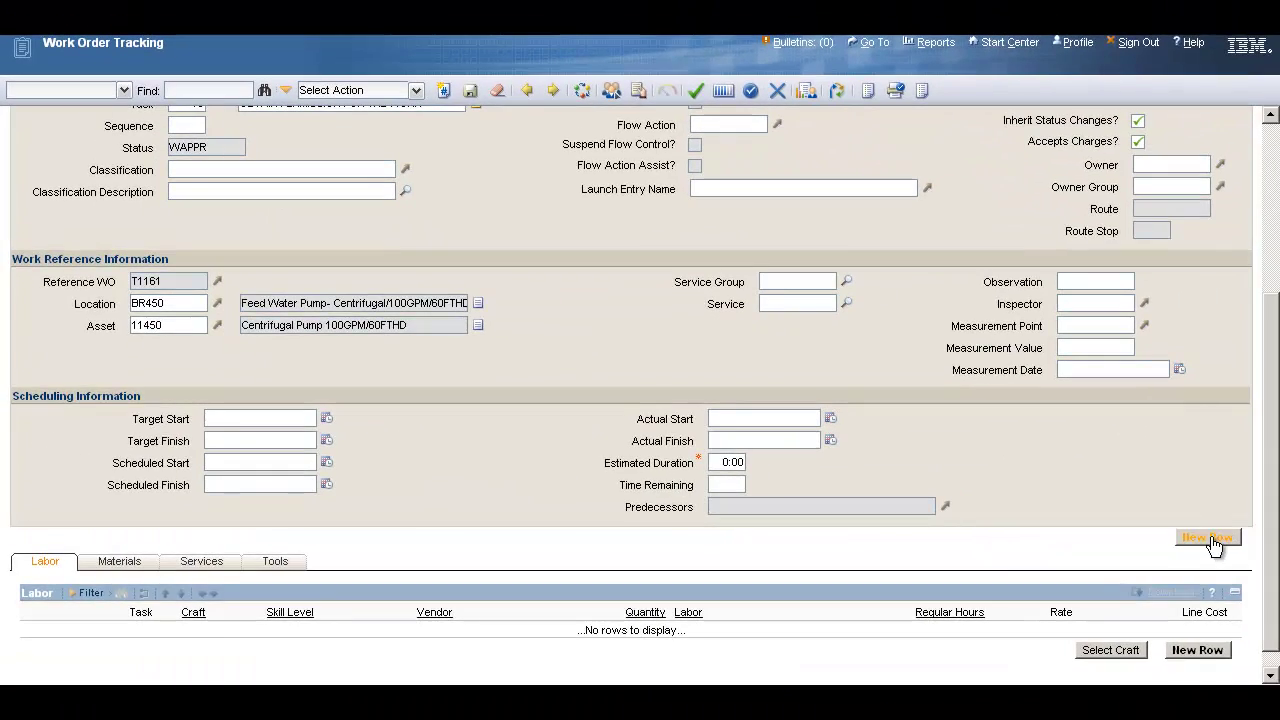
click(1222, 537)
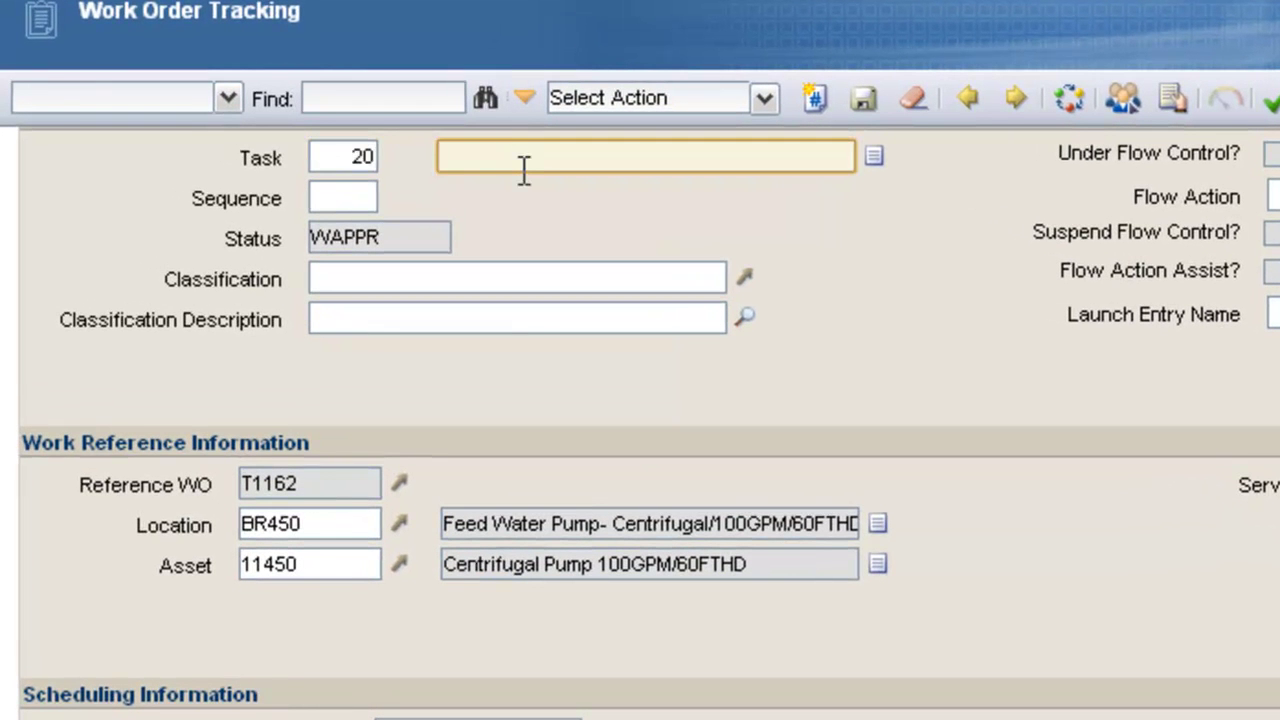
text(REPLACE DRIVE)
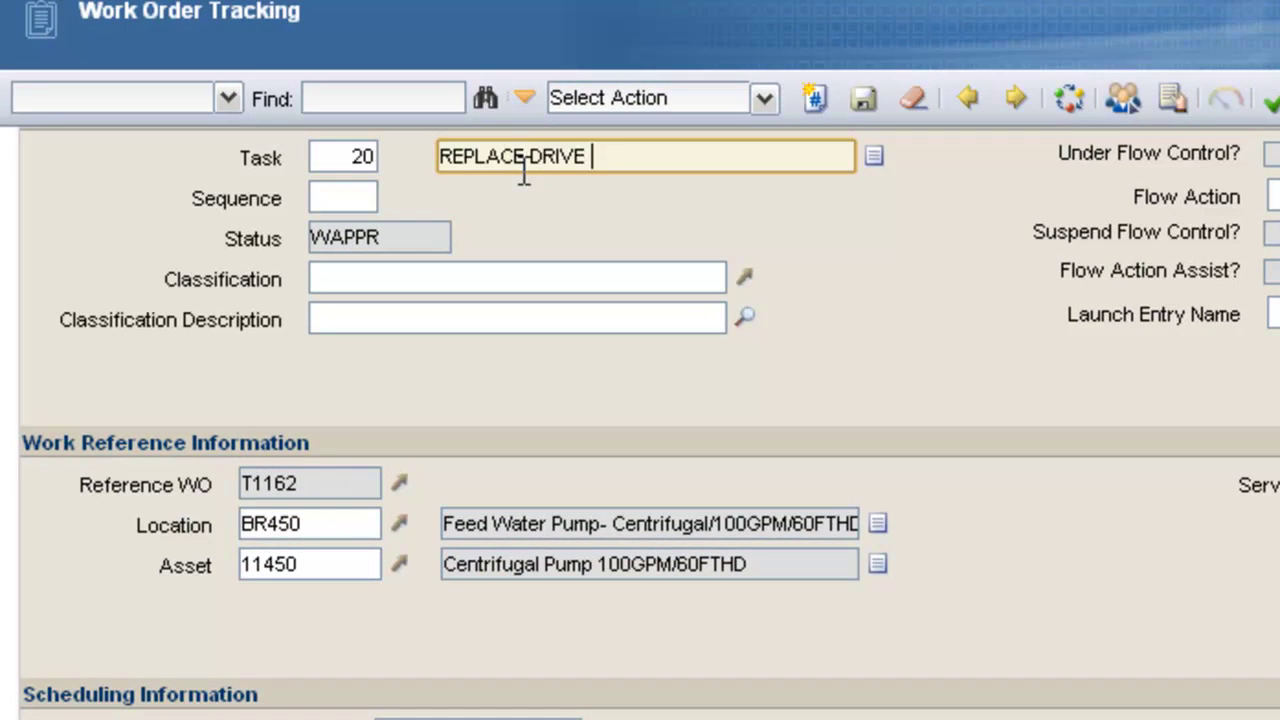
text( BELT)
key(ctrl+alt+n)
click(516, 191)
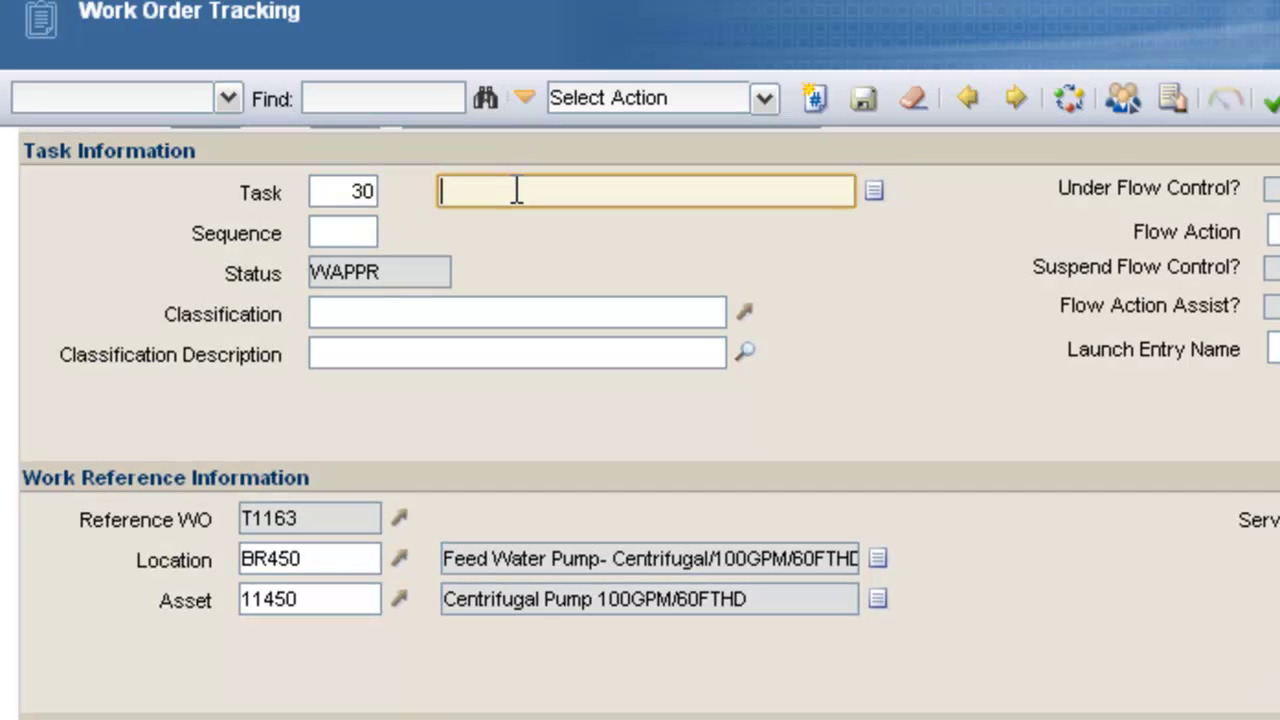
text(REPLACE GASKET)
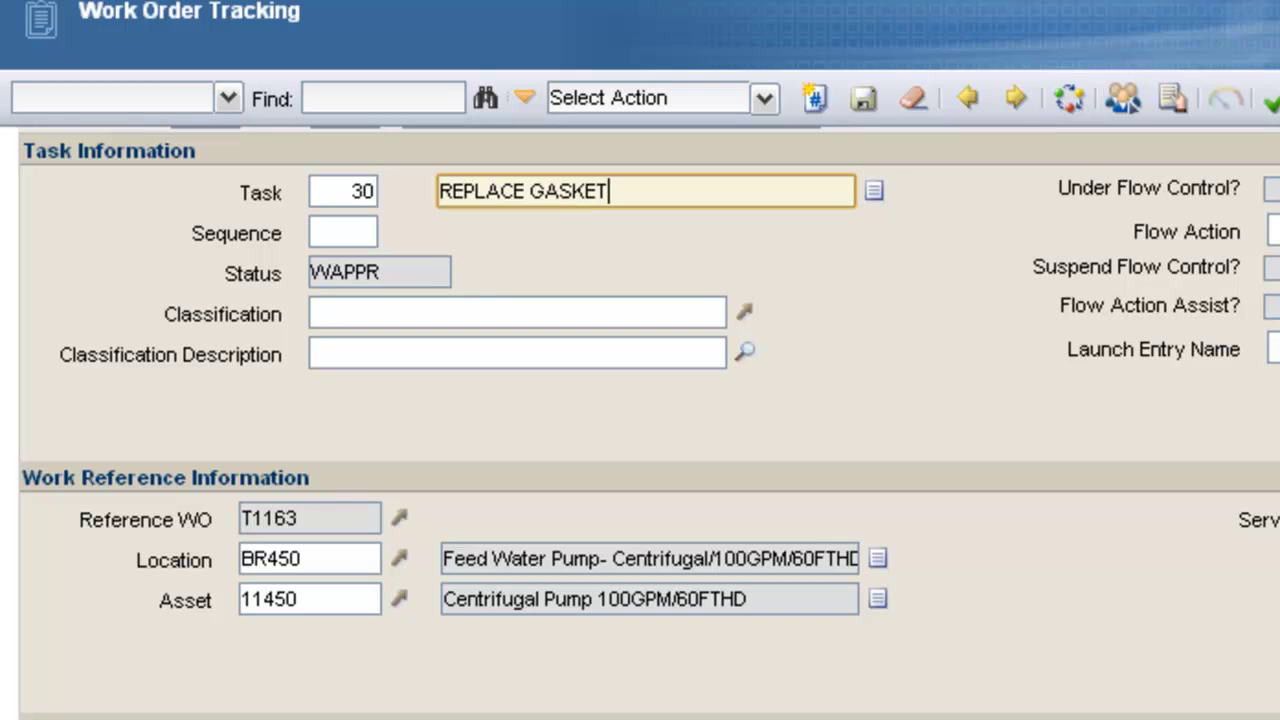
key(Tab)
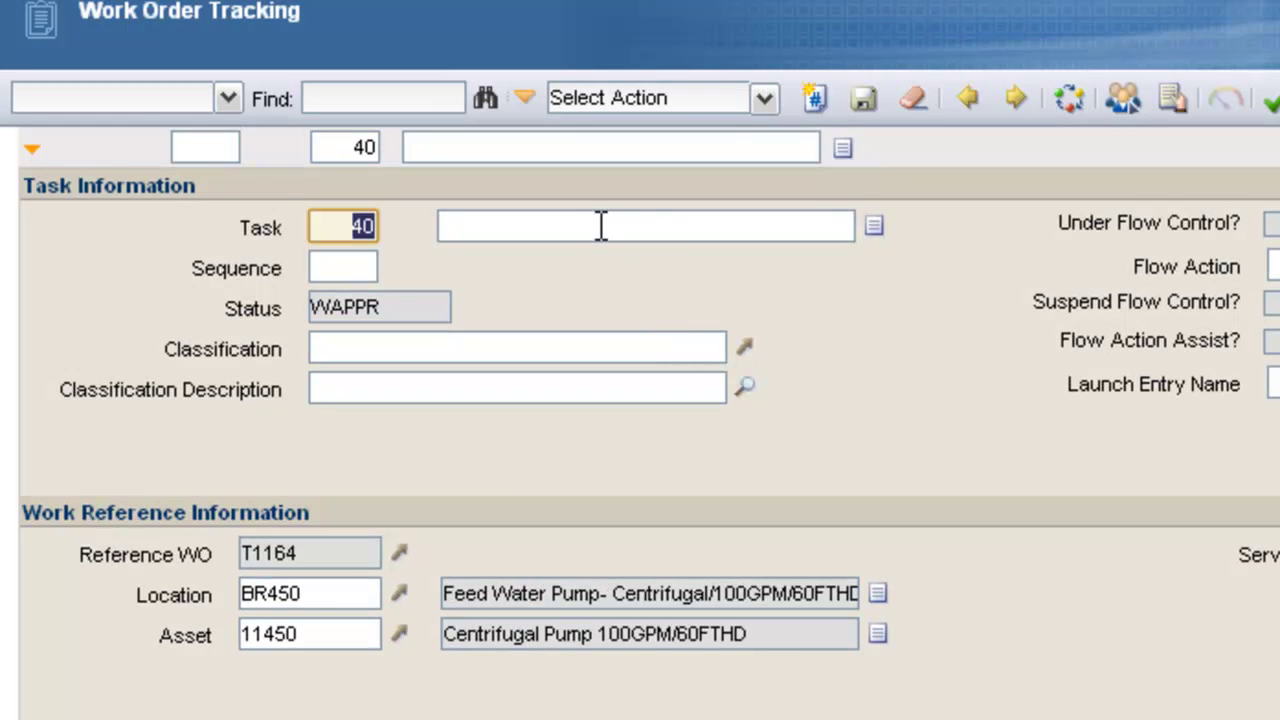
click(597, 226)
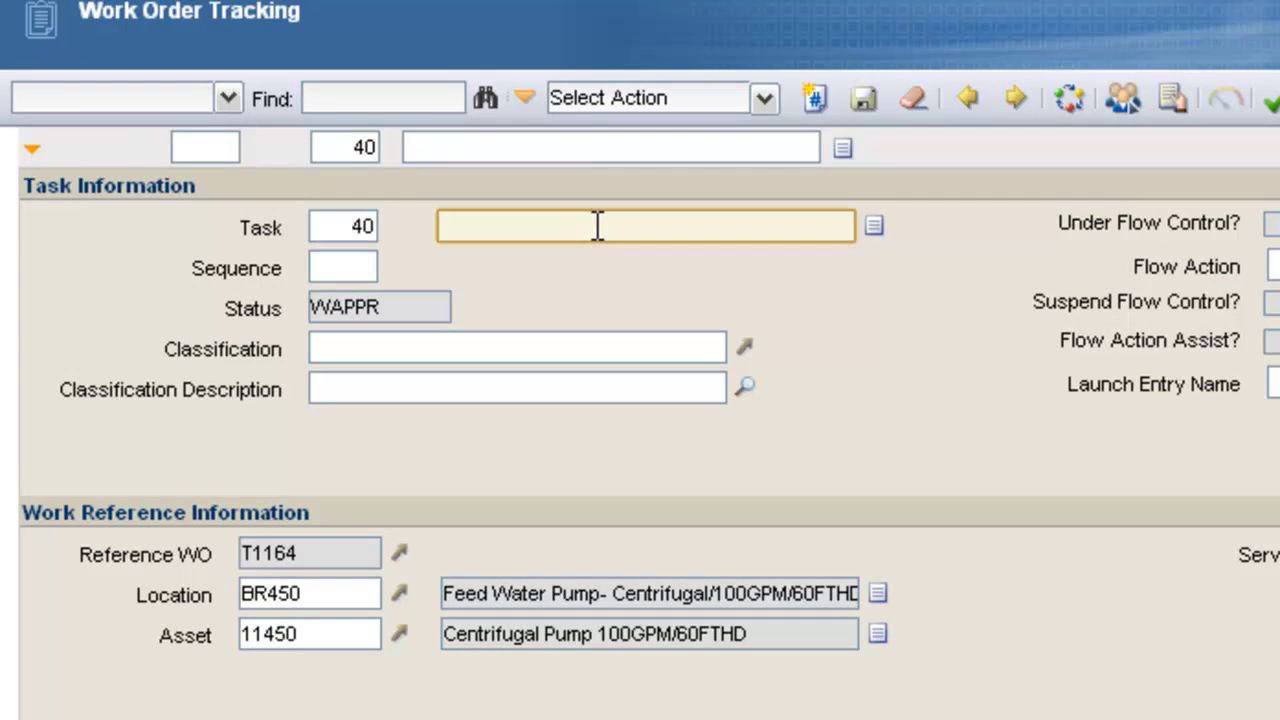
text(PERFORM OPERATIONAL TEST)
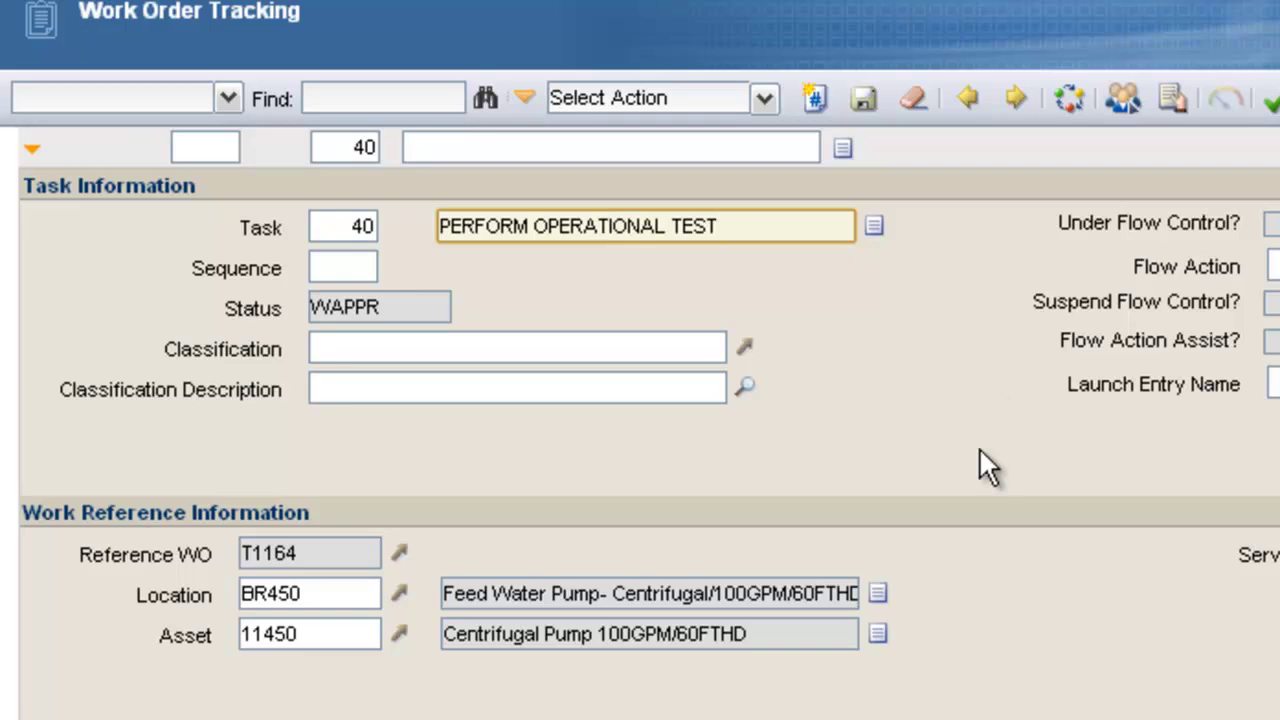
scroll(979, 447, up, 3)
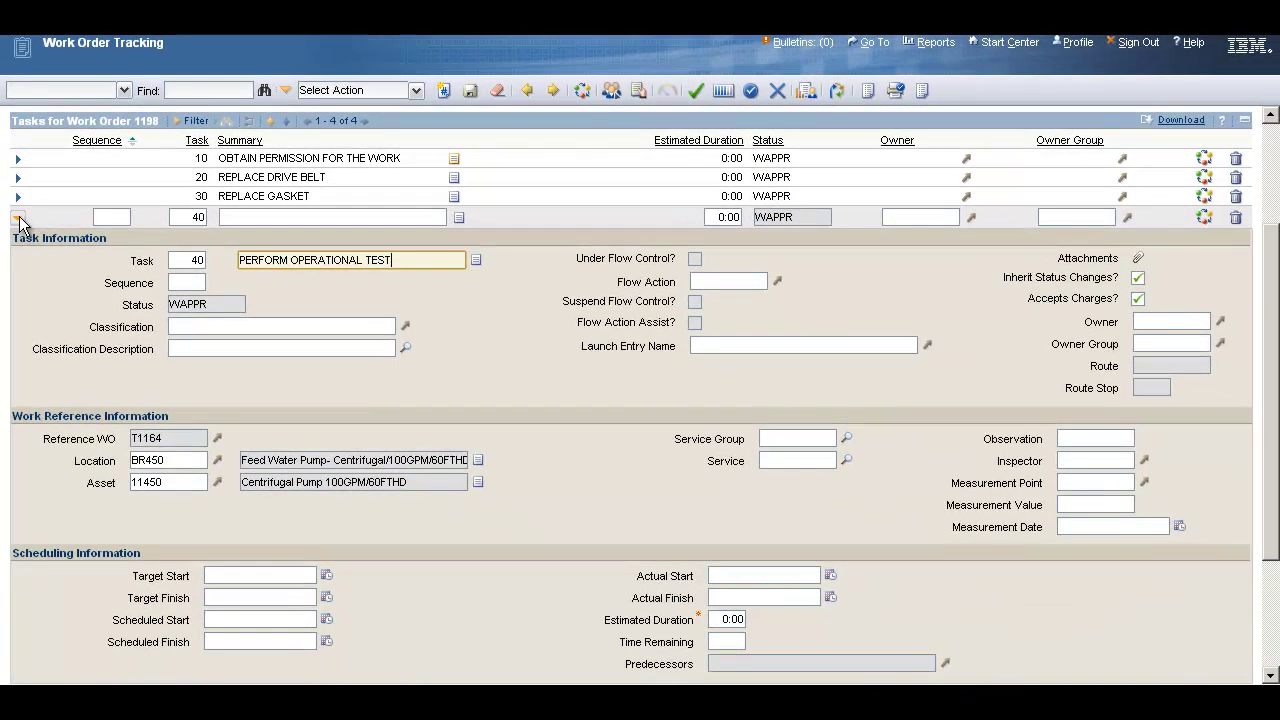
click(17, 217)
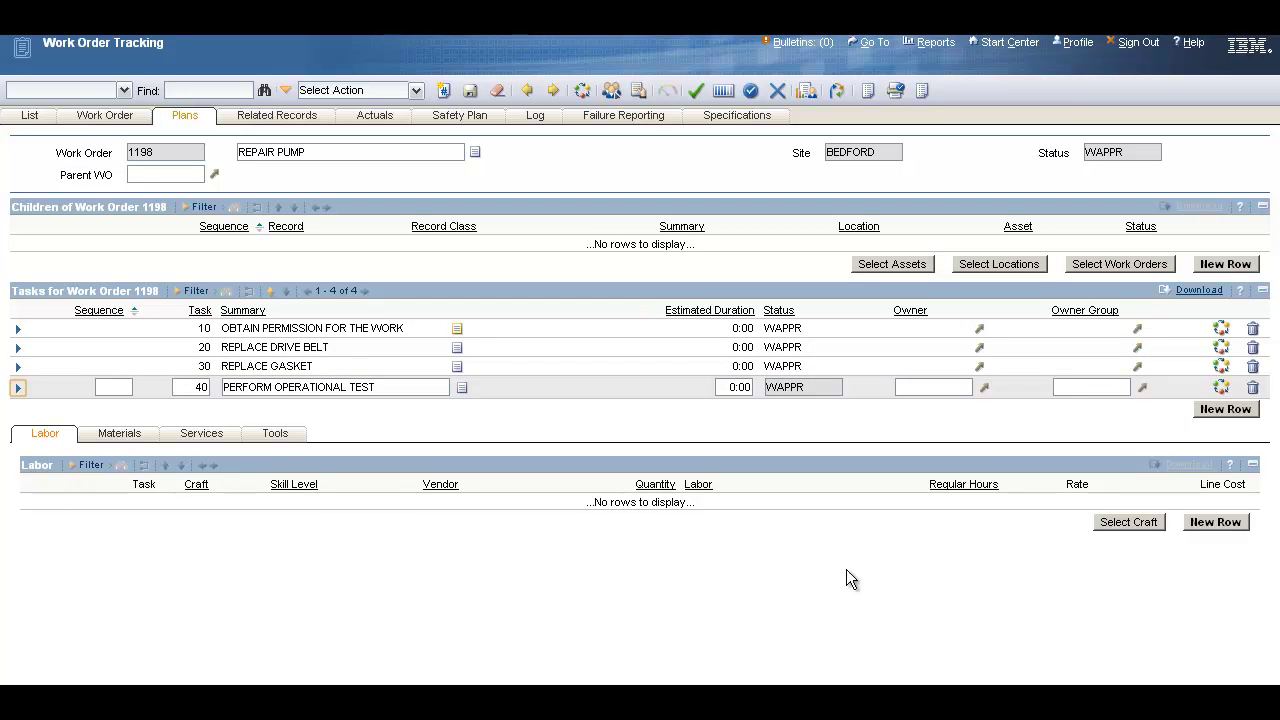
Add a labor line for craft MECH with 4 regular hours at rate 21.00 (line cost 84.00)
click(1220, 533)
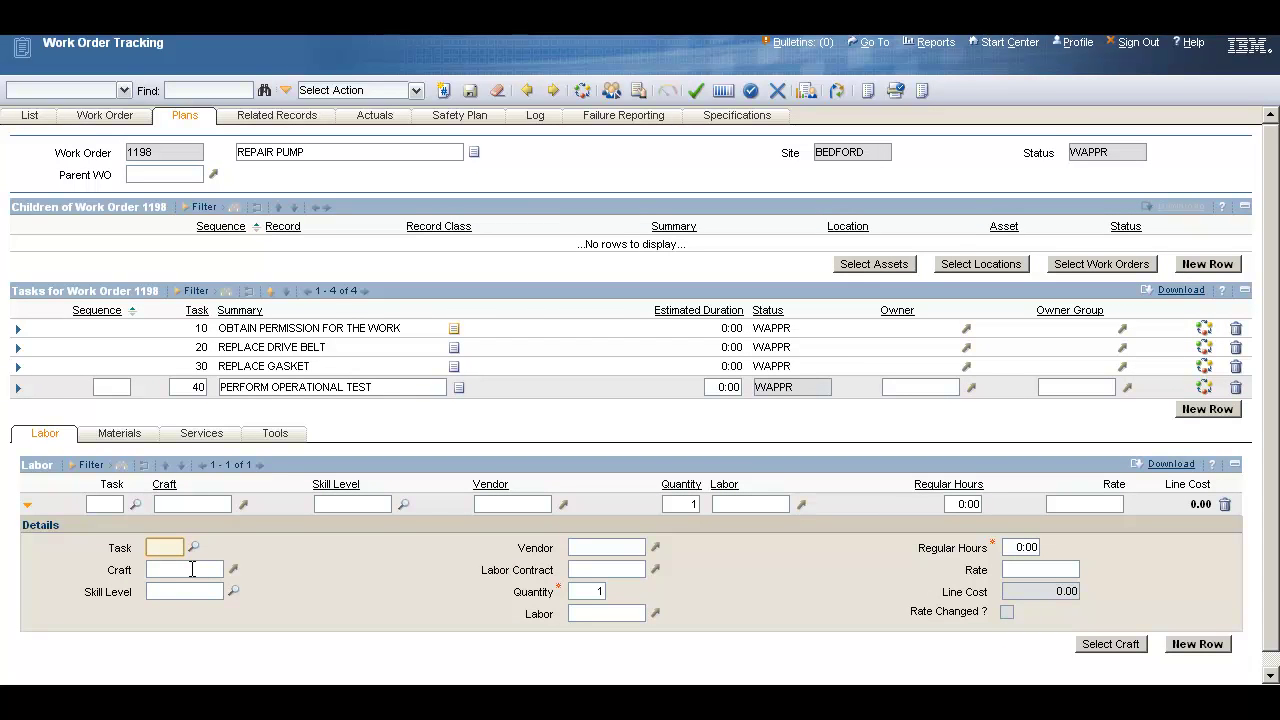
click(192, 569)
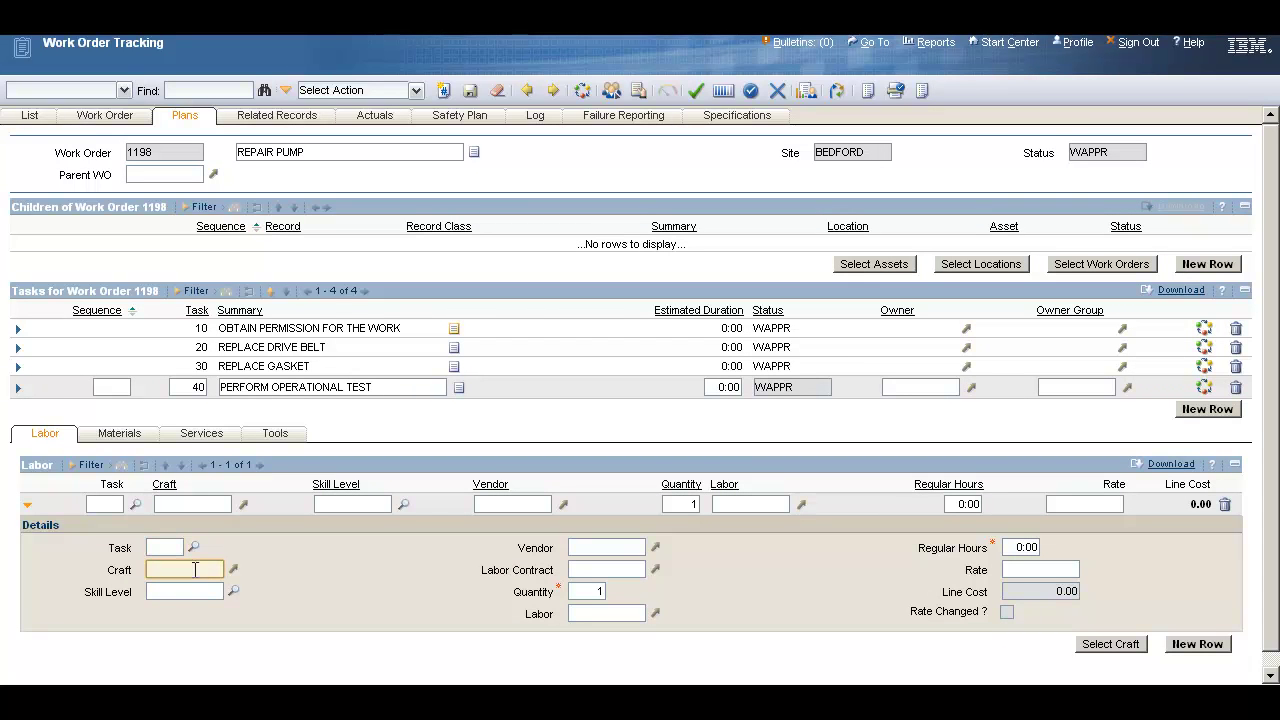
click(234, 570)
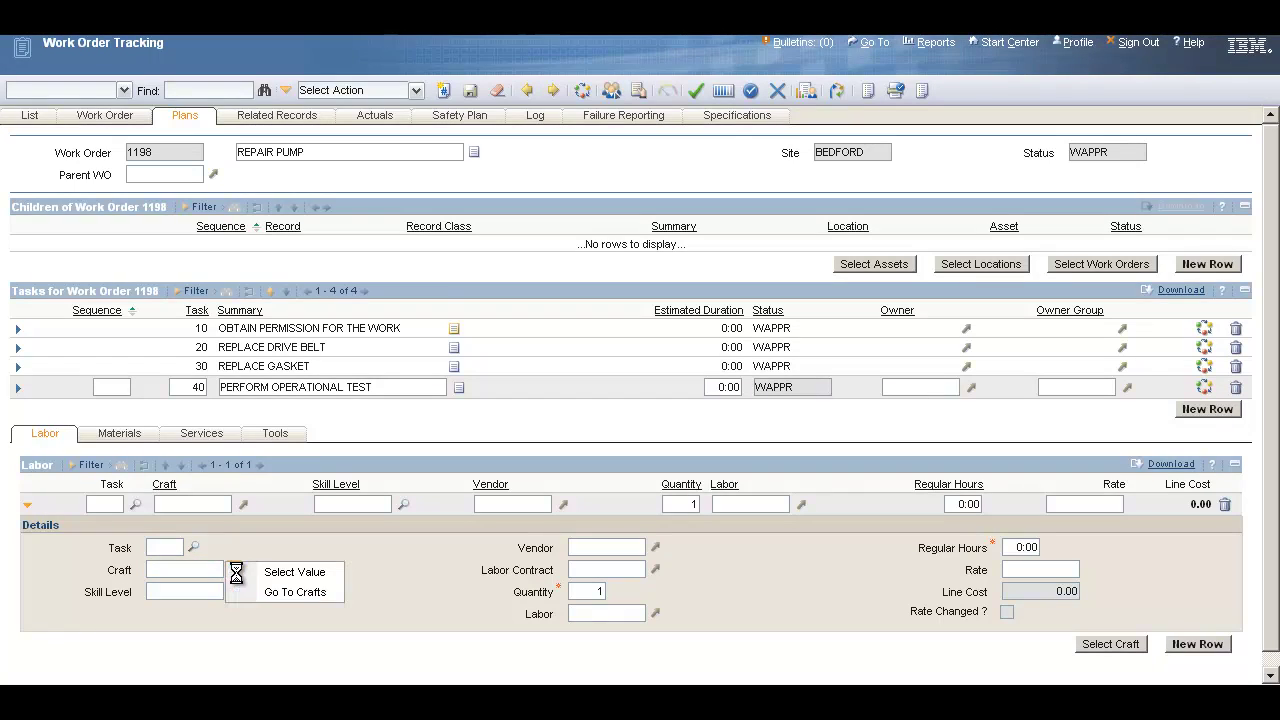
click(295, 572)
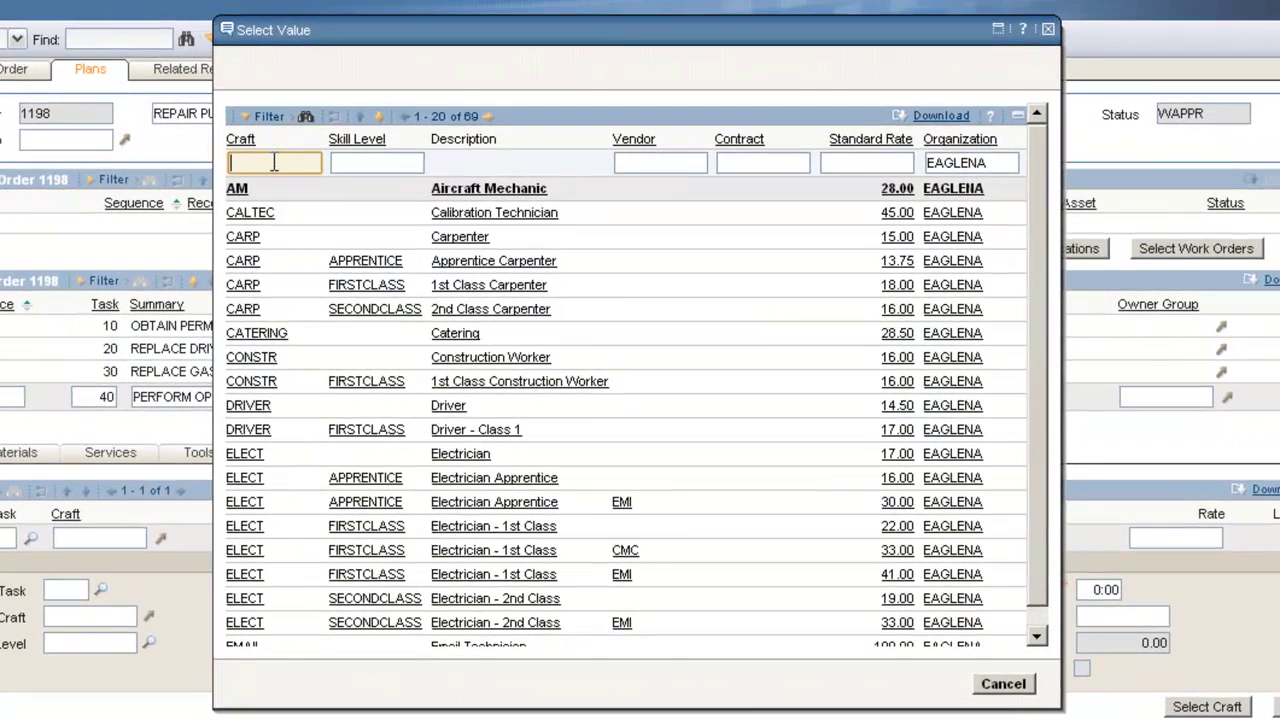
text(MECH)
key(Return)
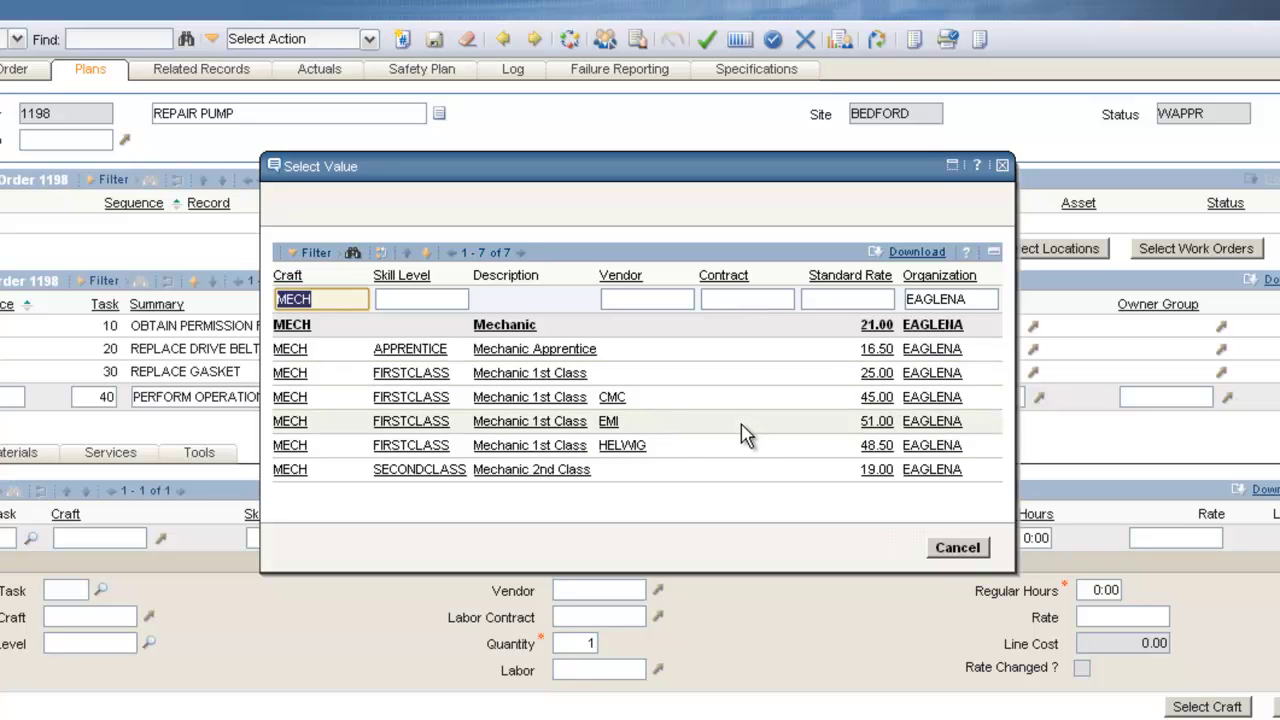
click(289, 326)
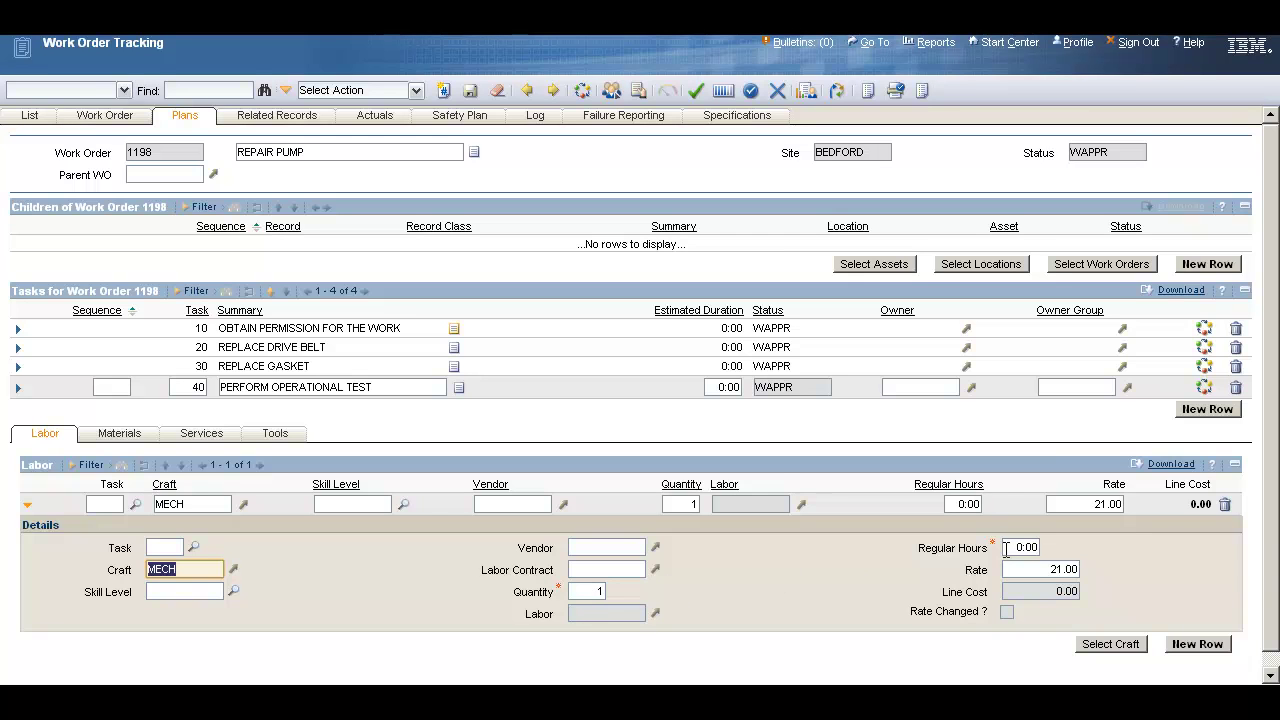
click(1007, 548)
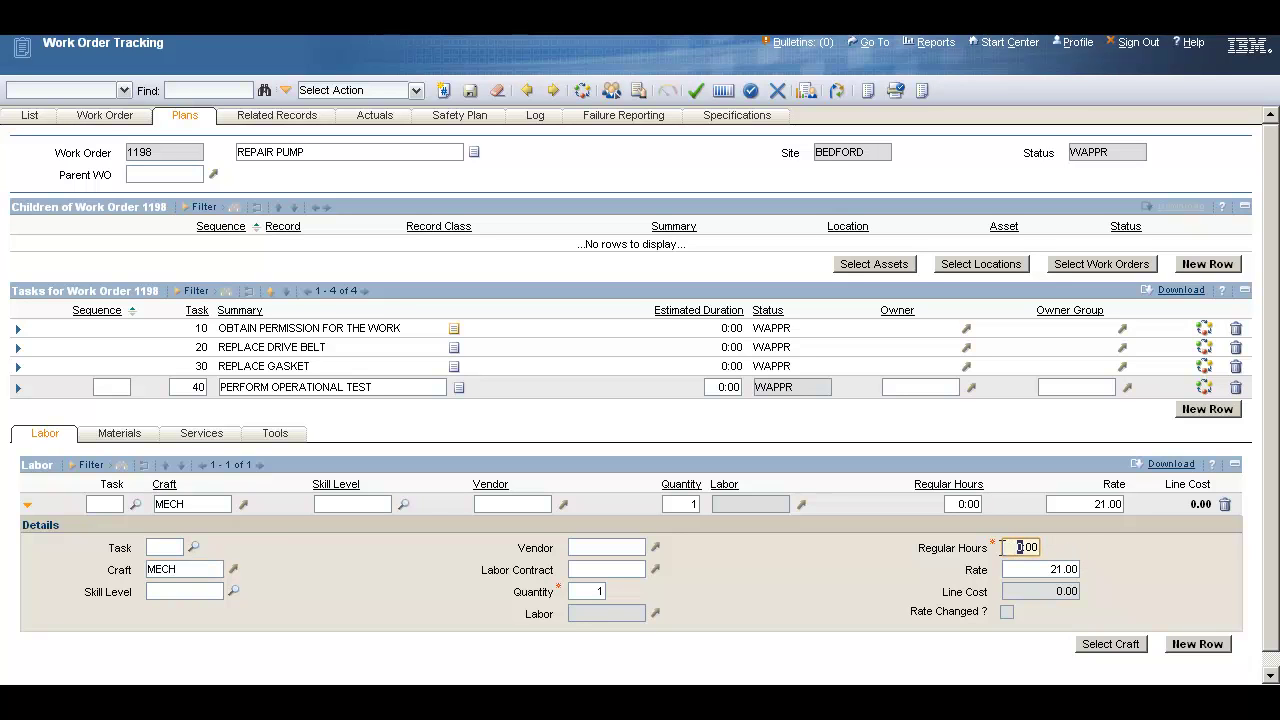
text(4)
key(Tab)
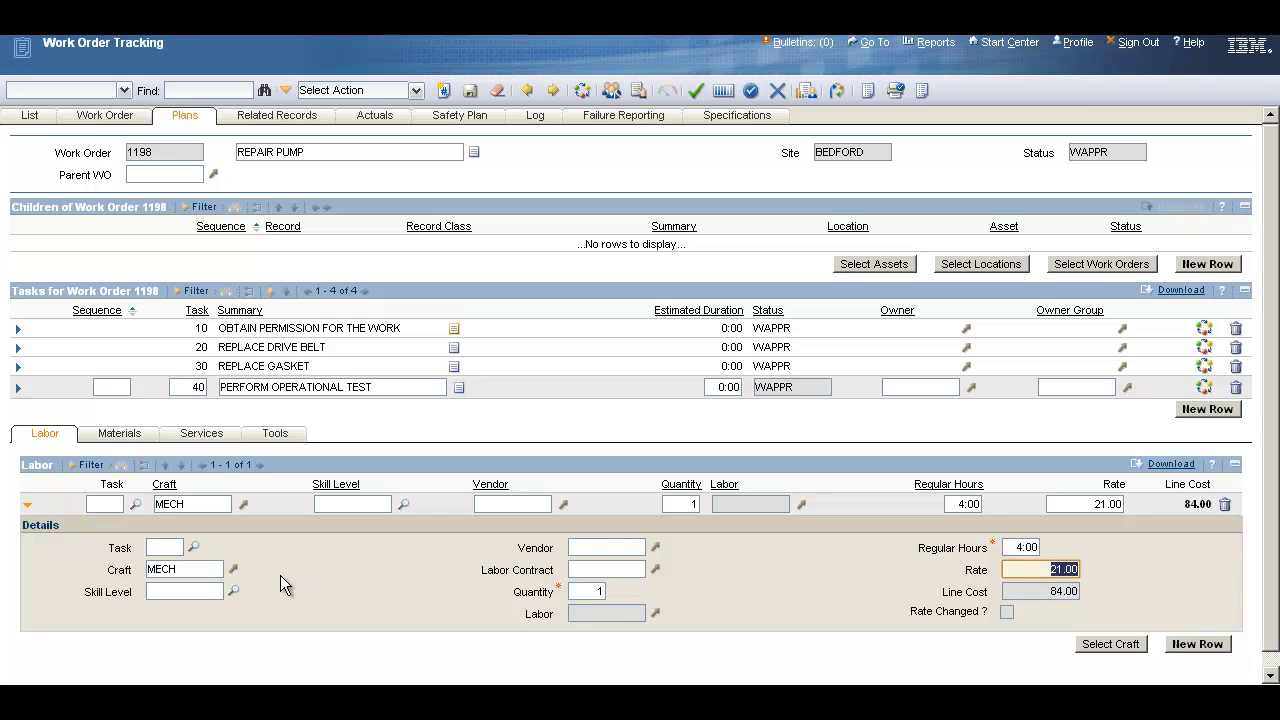
In planned materials, select asset spare parts V-Belt 53-143 and Gasket AR46
click(113, 434)
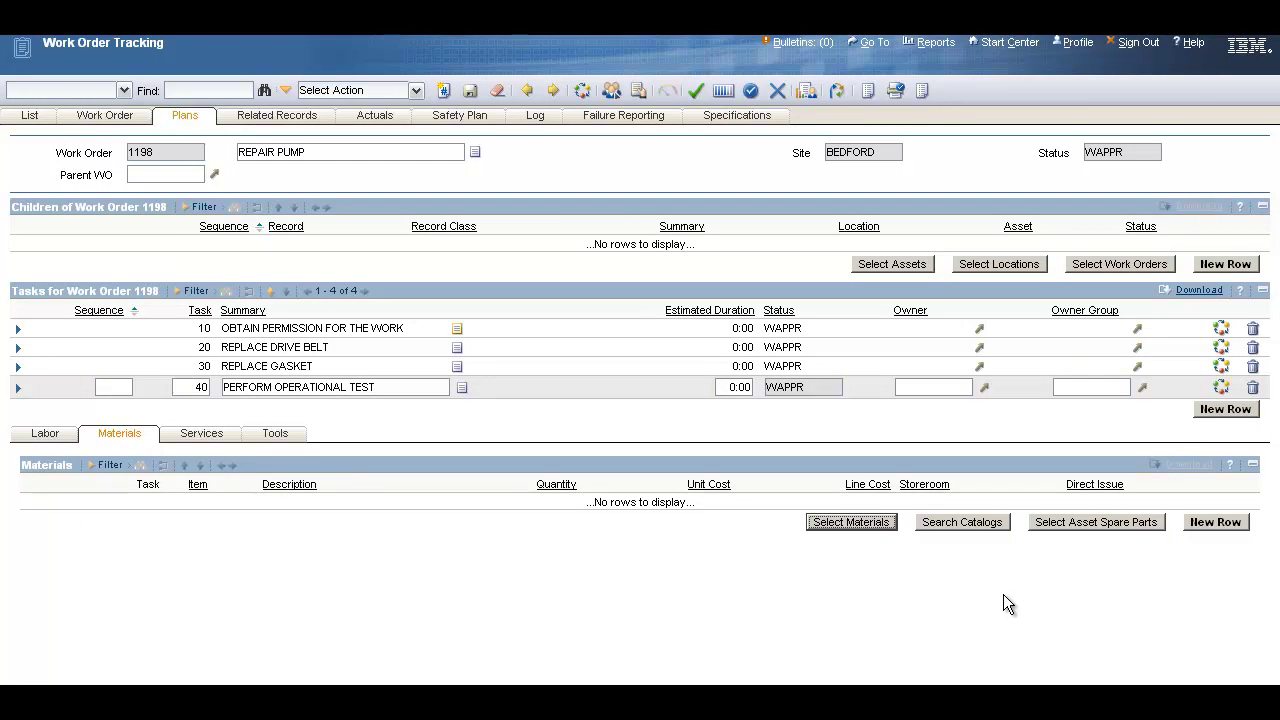
click(1101, 522)
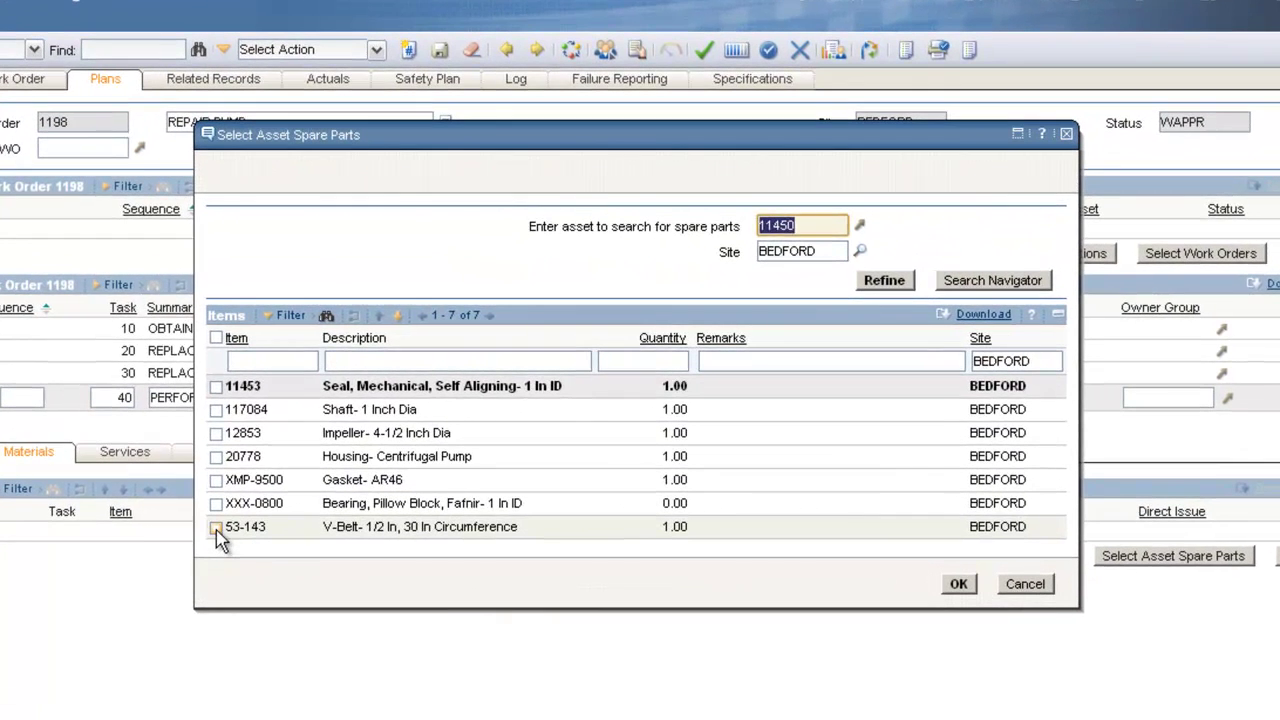
click(216, 528)
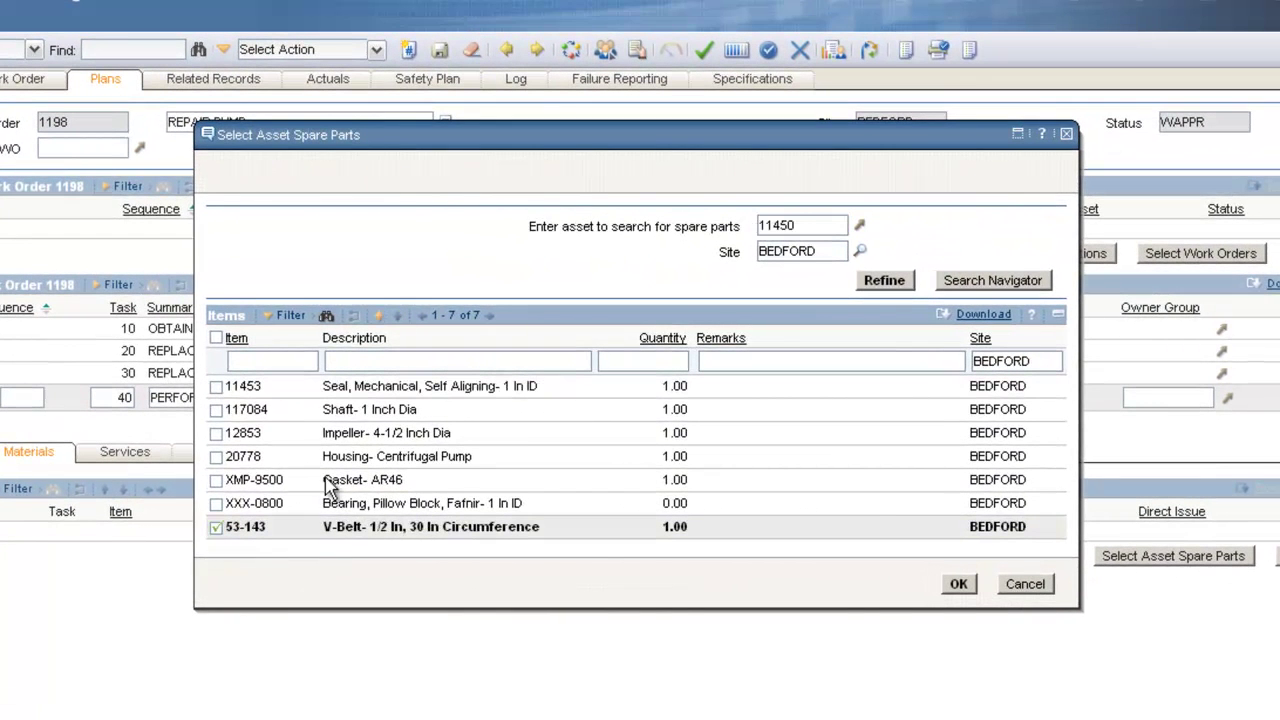
click(216, 480)
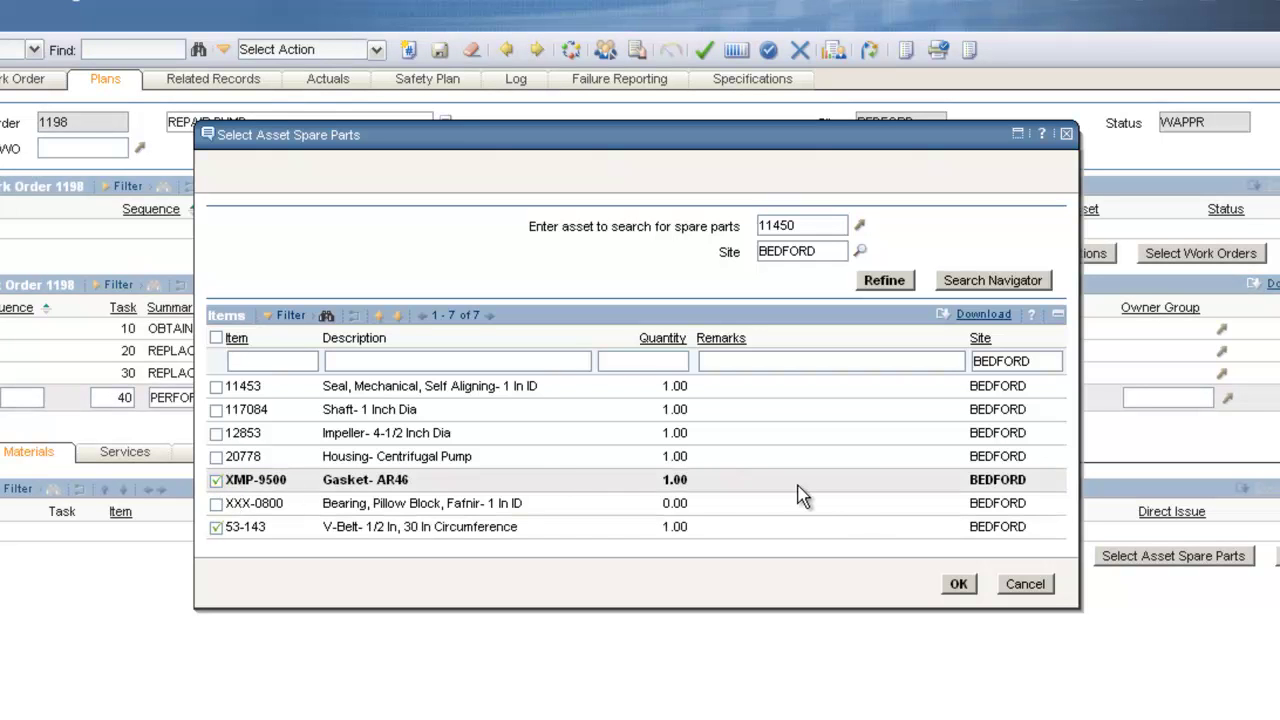
Add the chosen spare parts and view V-Belt 53-143 stock availability by storeroom
click(958, 586)
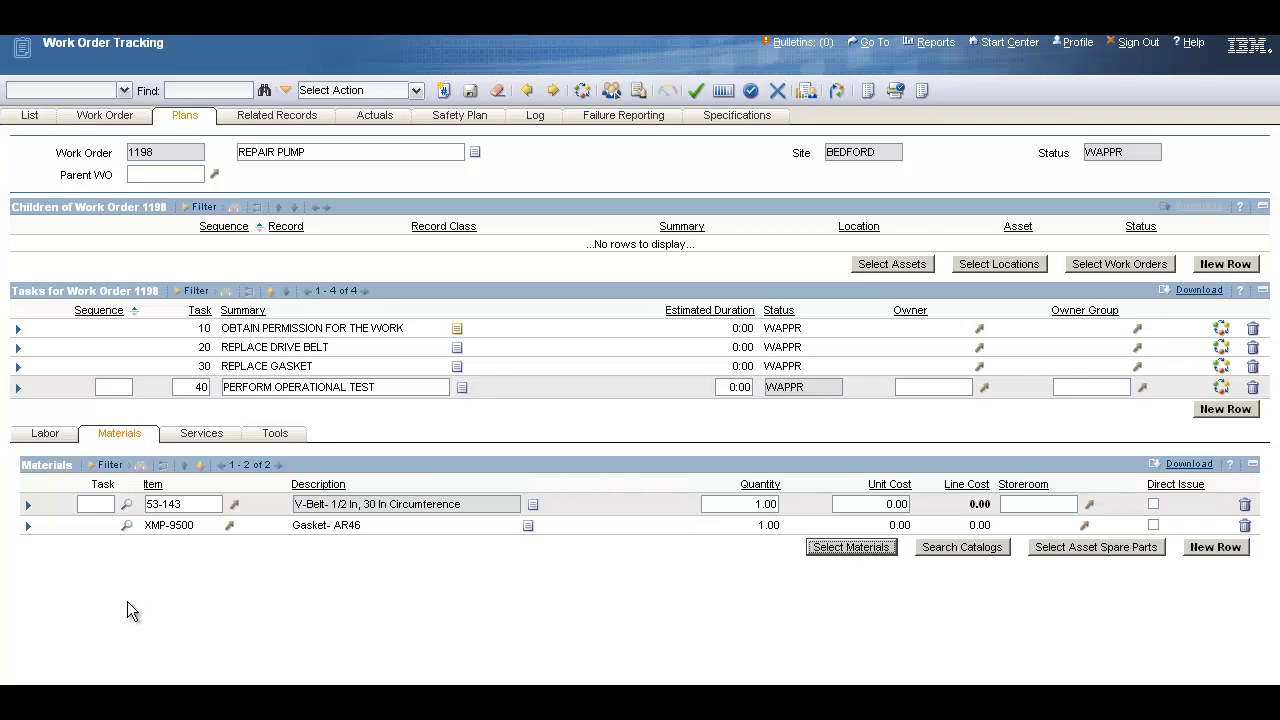
click(28, 505)
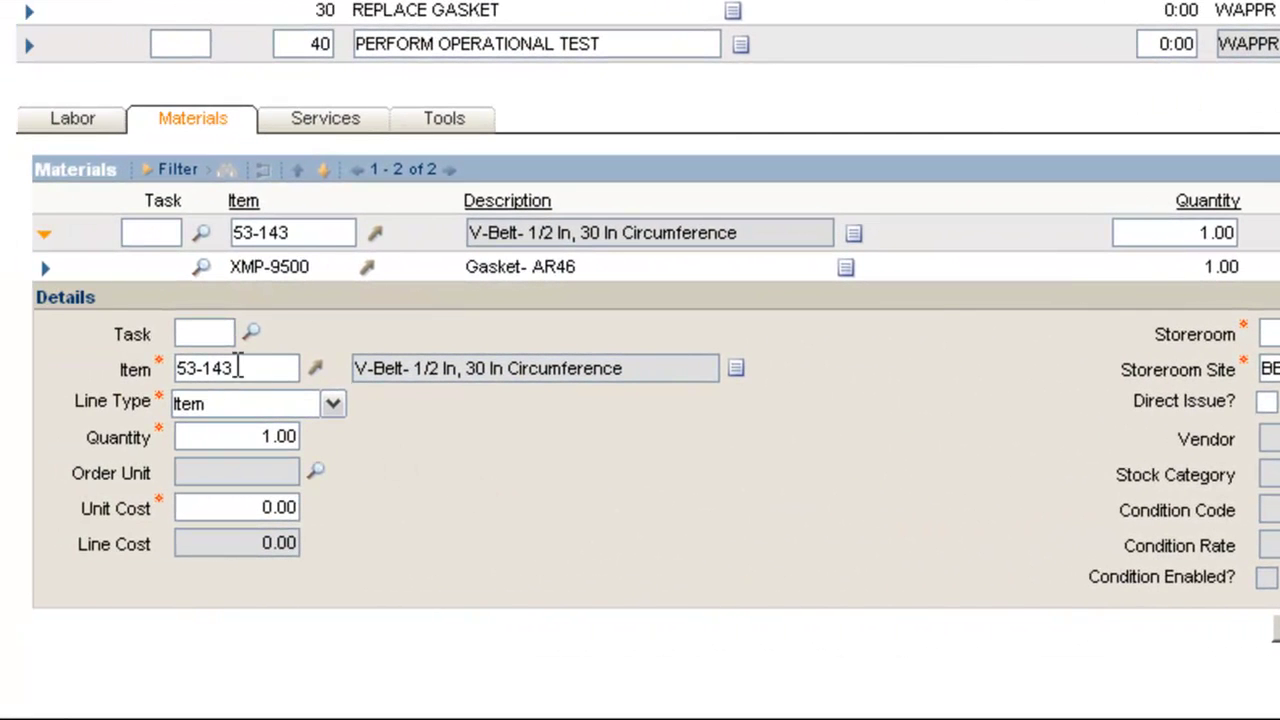
click(318, 366)
mouse_move(390, 470)
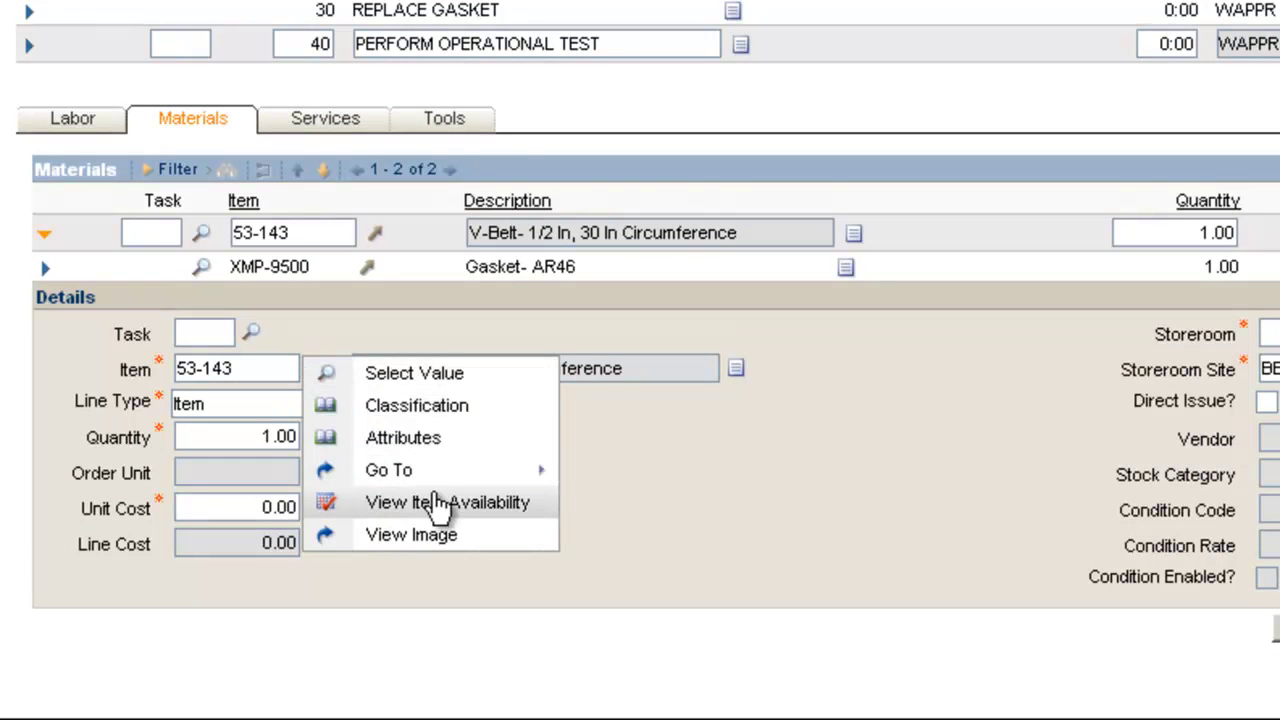
click(449, 503)
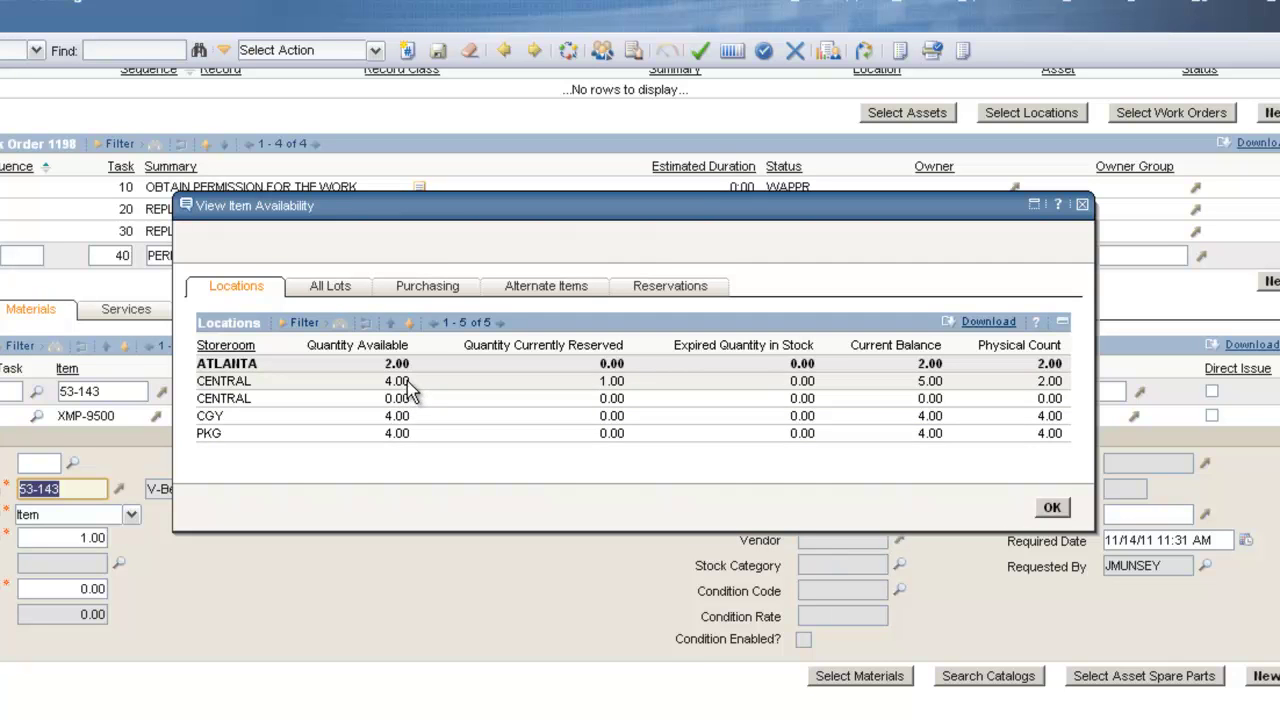
key(Return)
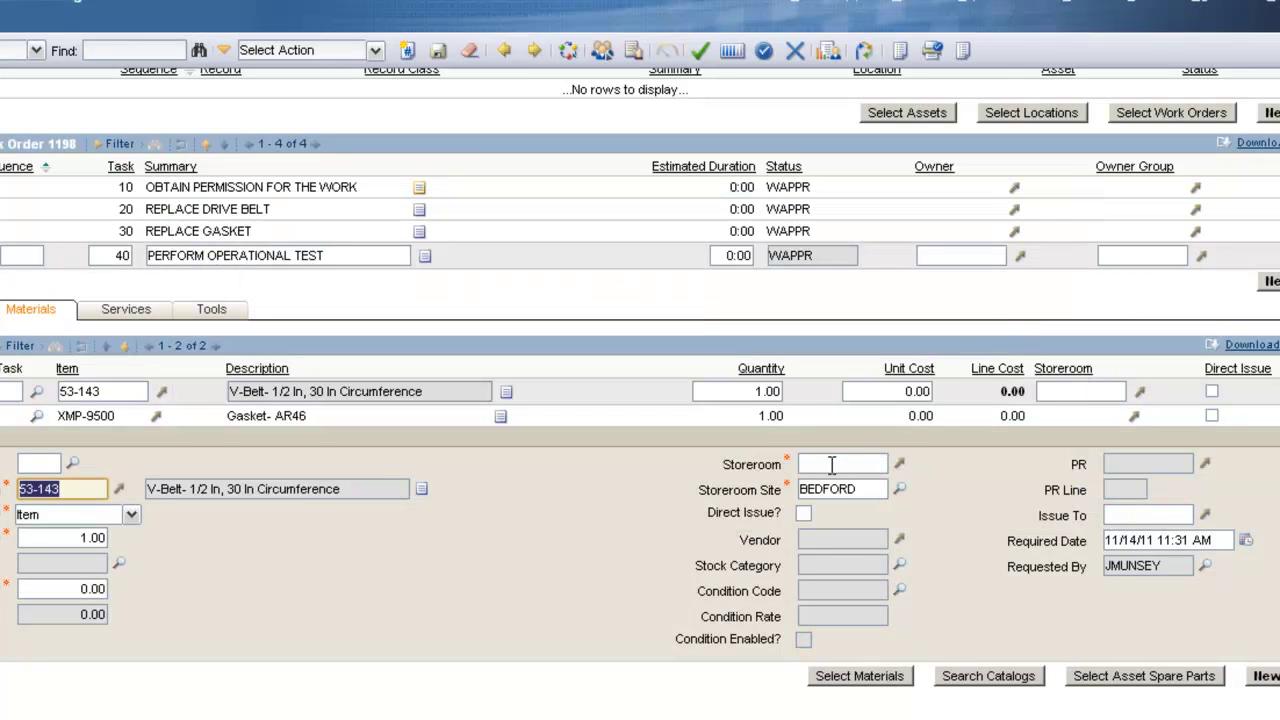
Set the V-Belt's storeroom to CENTRAL, giving unit cost 35.00
click(831, 465)
text(CENTRAL)
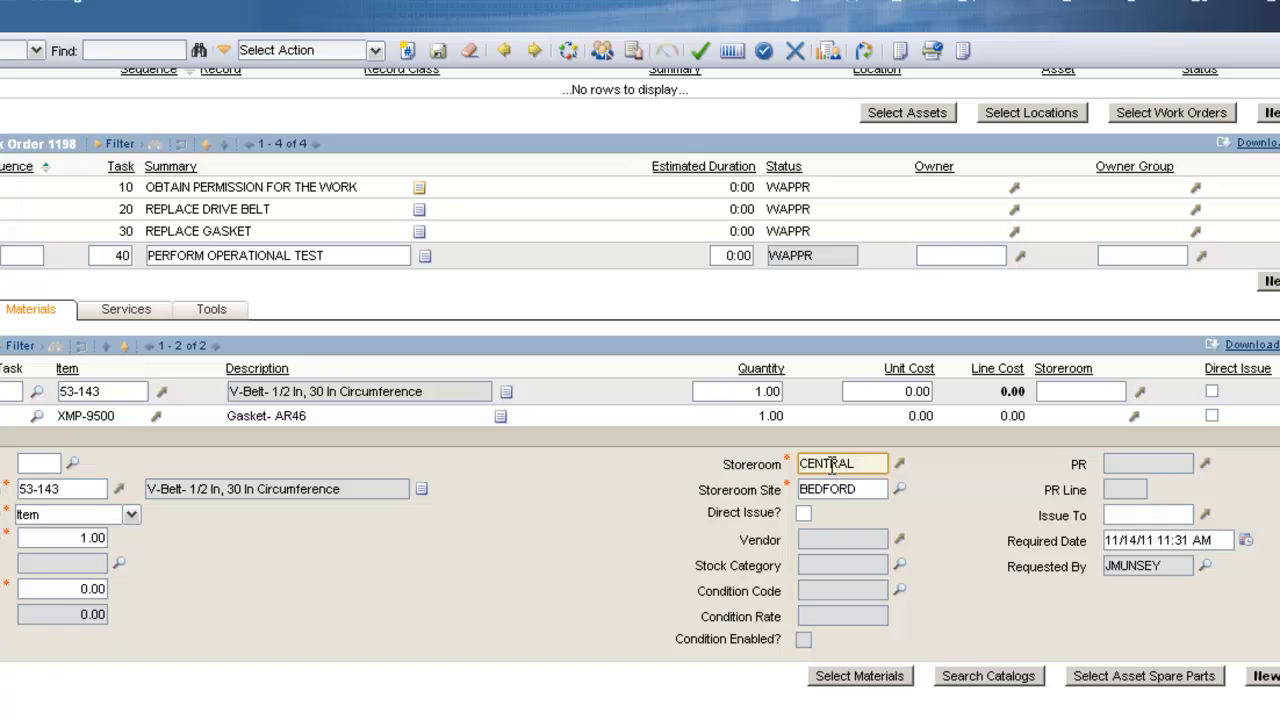
key(Tab)
View Gasket XMP-9500 availability and set its storeroom to CENTRAL at unit cost 3.73
click(85, 415)
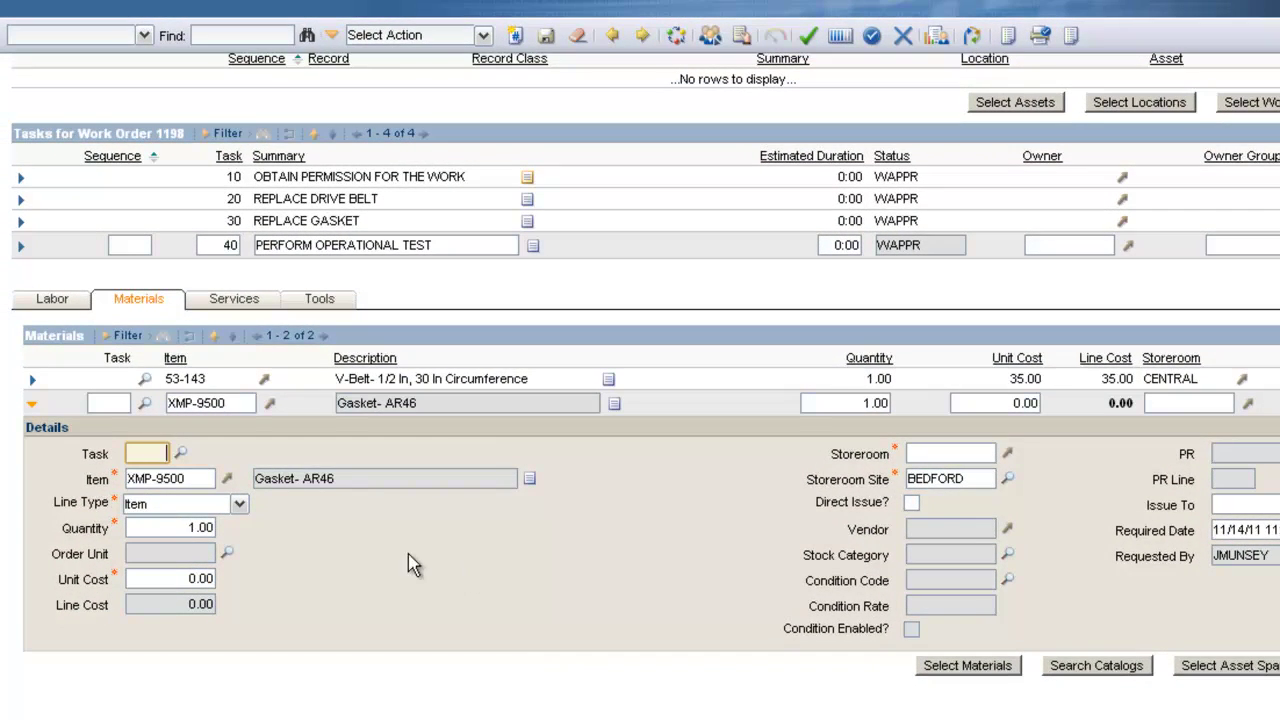
click(228, 481)
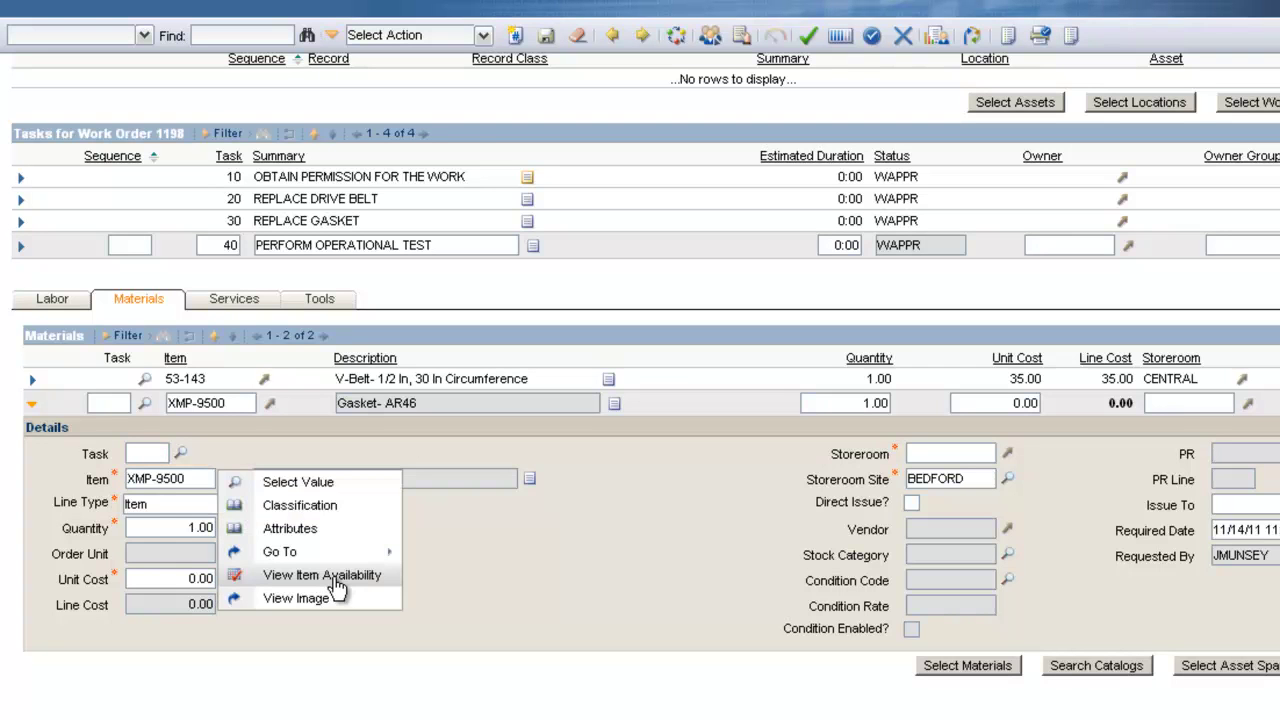
click(335, 580)
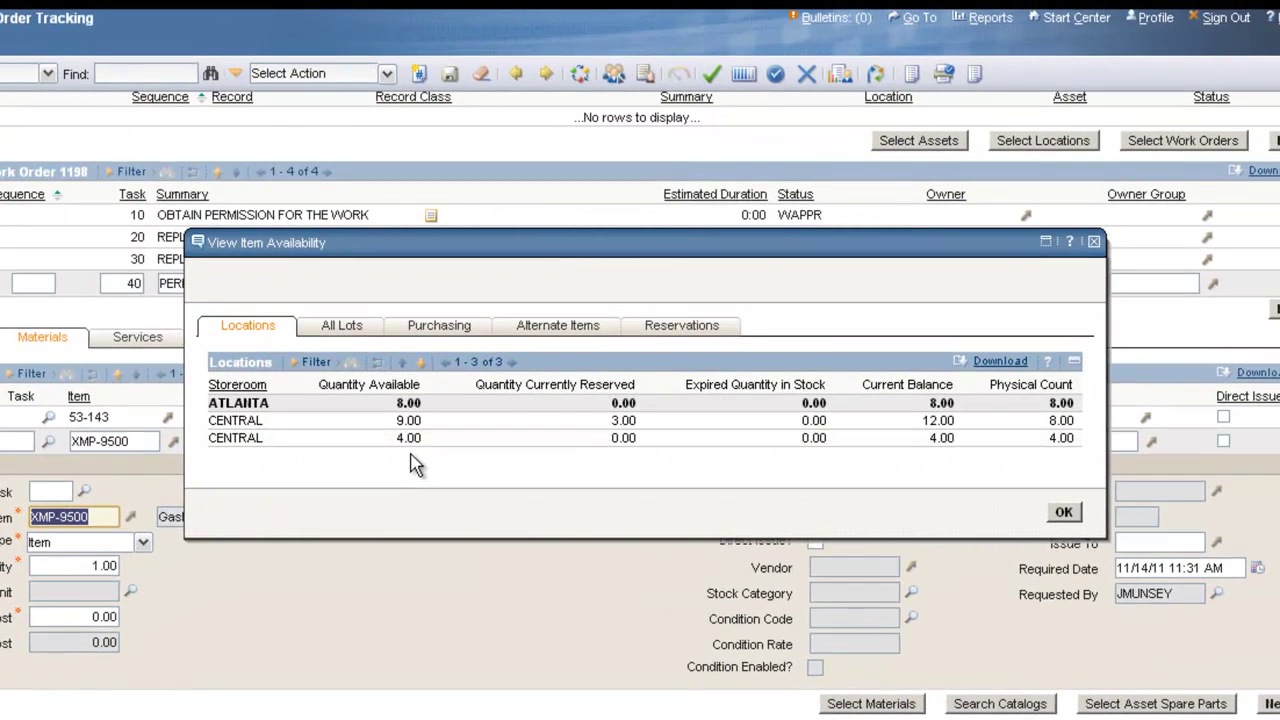
click(1063, 512)
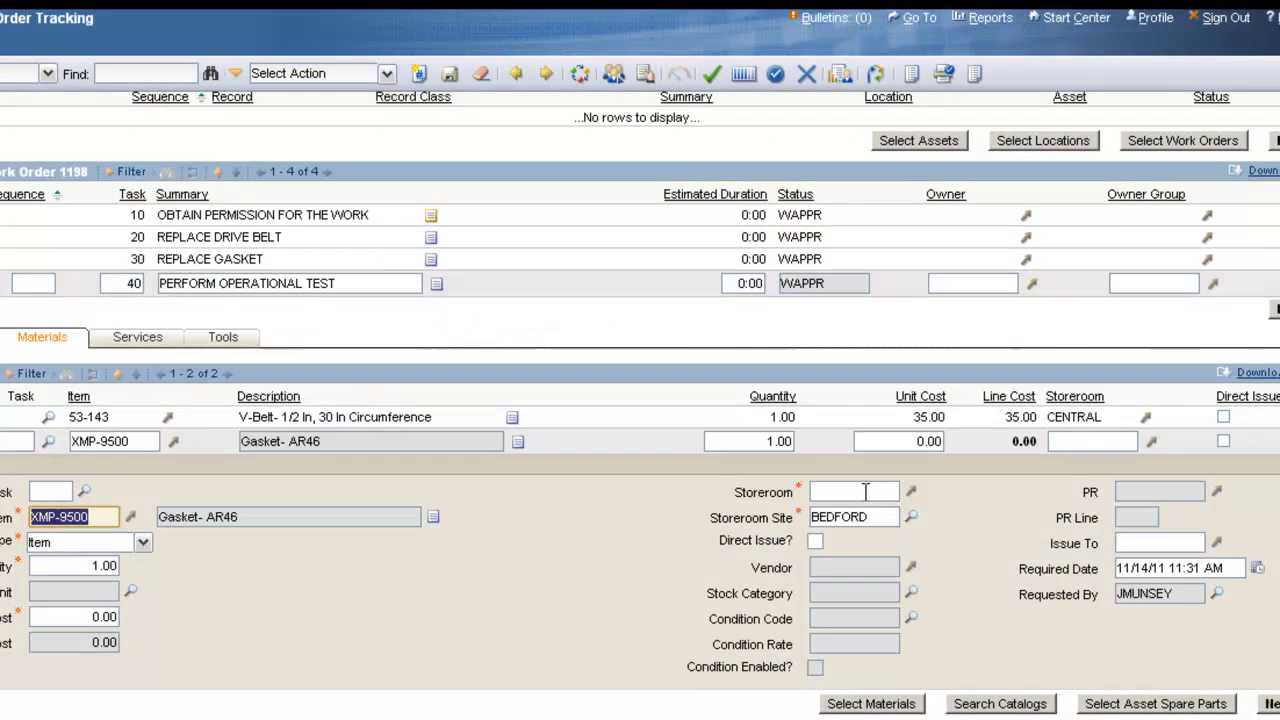
click(866, 491)
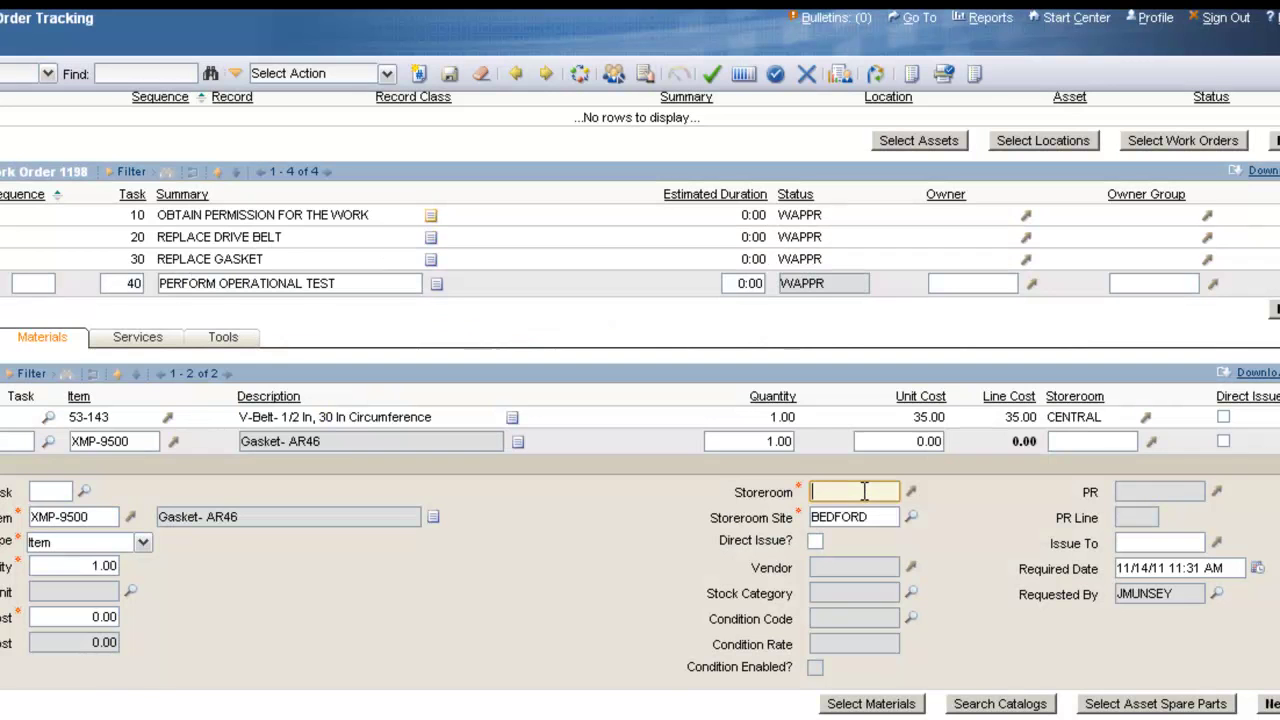
text(CENTRAL)
key(Tab)
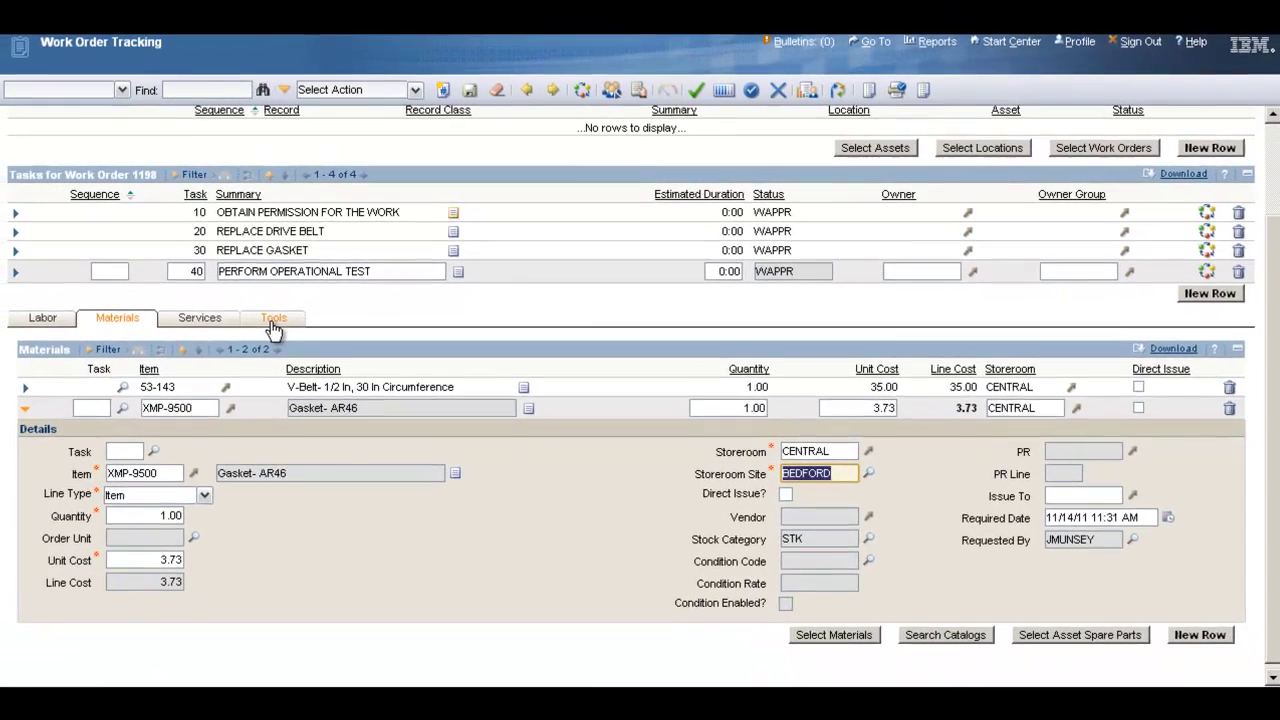
Add the TORQUE wrench (20 ft-lb) as a planned tool, quantity 1 at rate 0.20
click(272, 322)
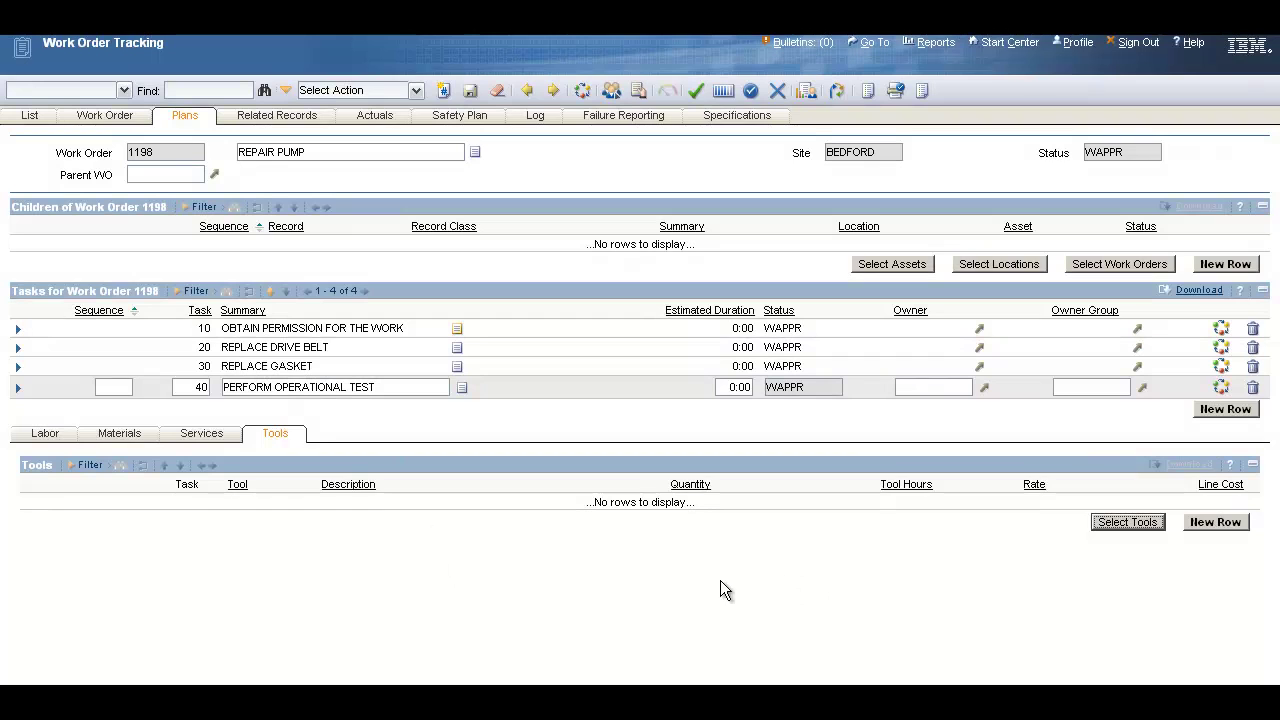
click(1121, 524)
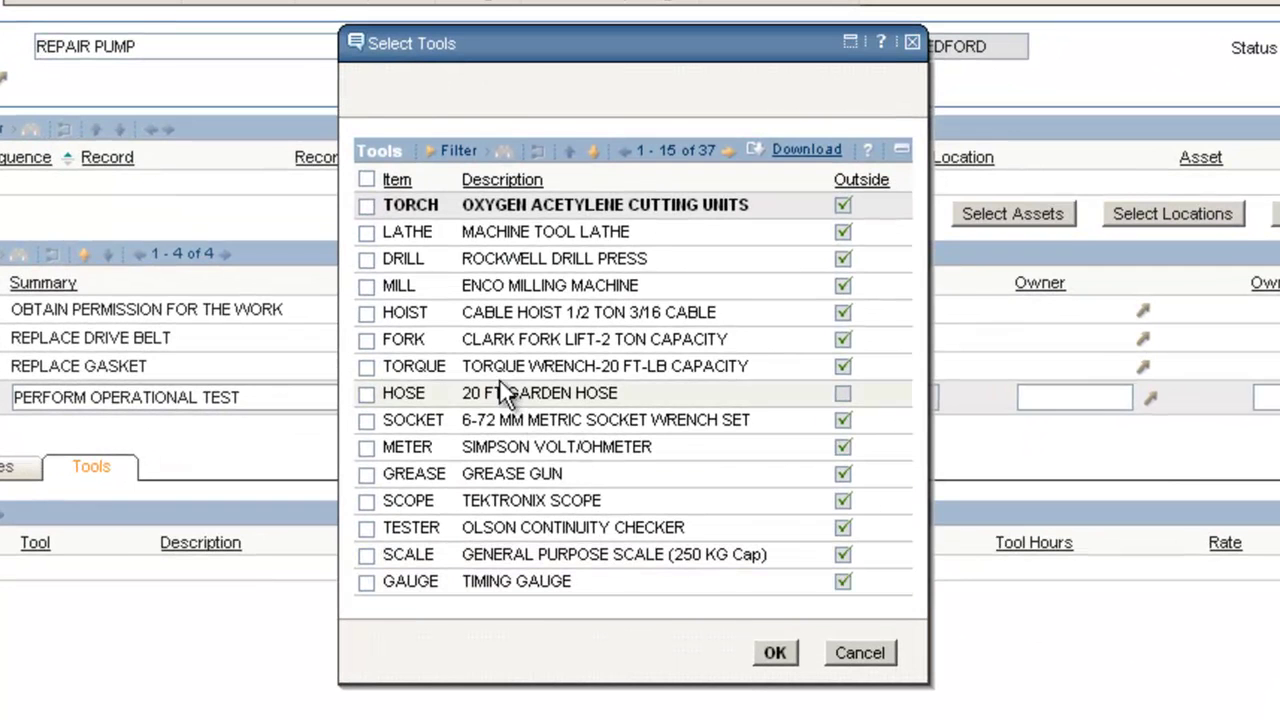
click(367, 367)
click(775, 652)
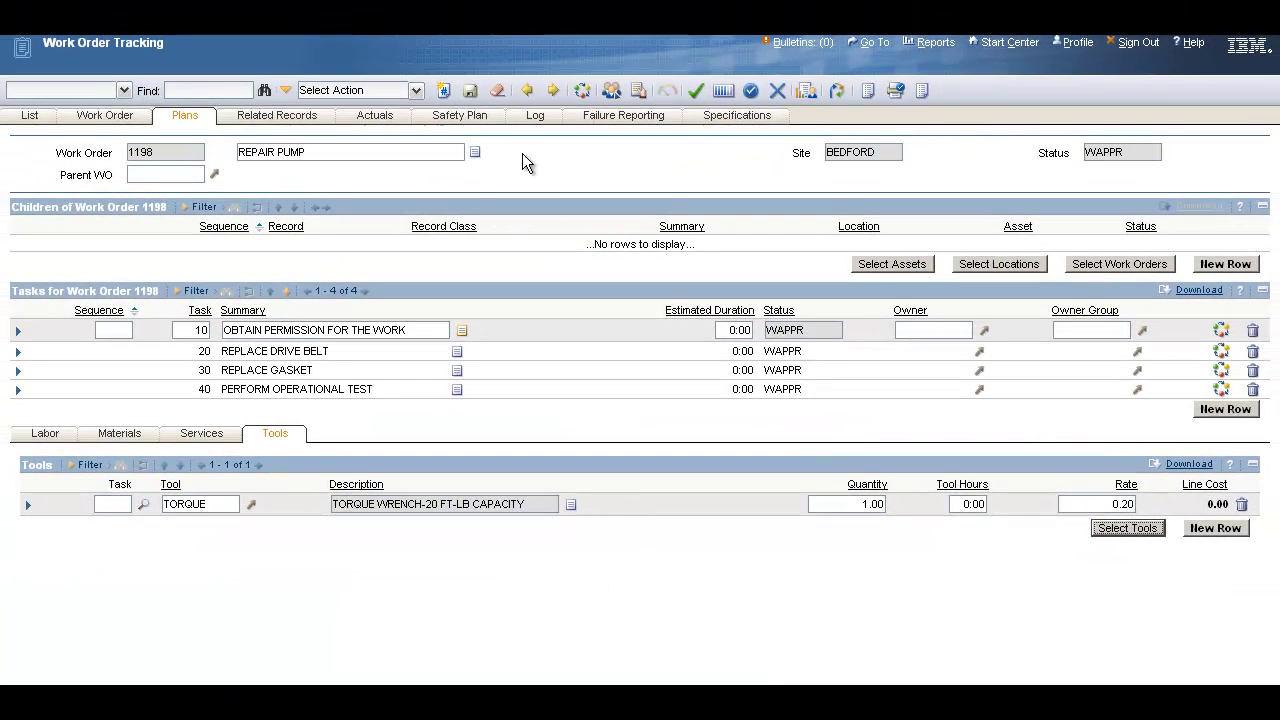
Save work order 1198 and approve it to APPR status
click(470, 90)
click(695, 91)
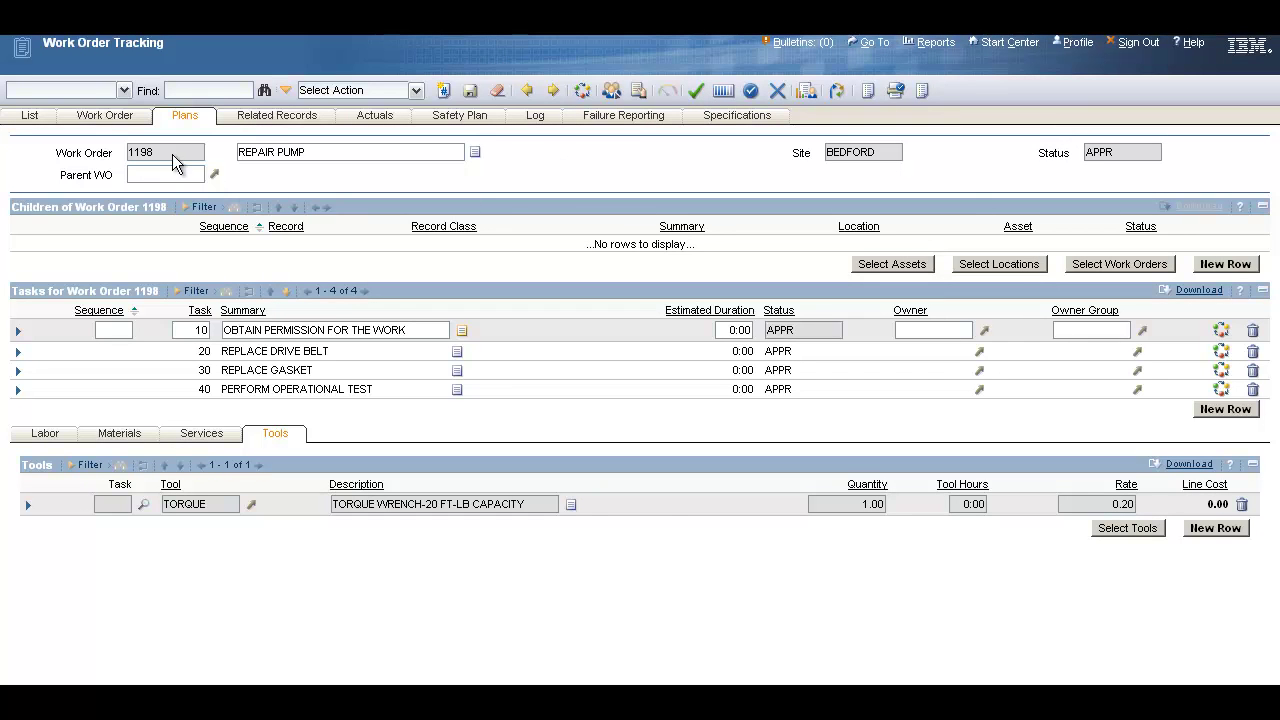
Create job plan 1004JM from work order 1198's work plan, autonumbering and appending 'JM'
click(112, 116)
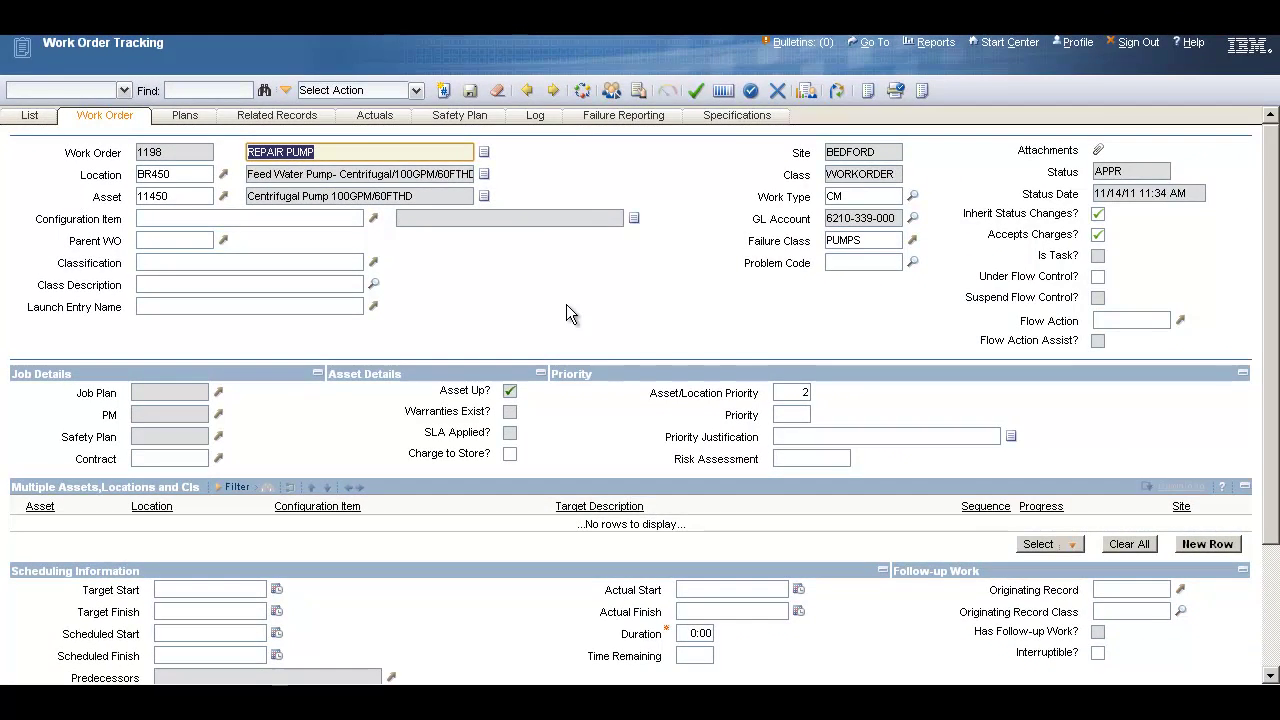
click(418, 91)
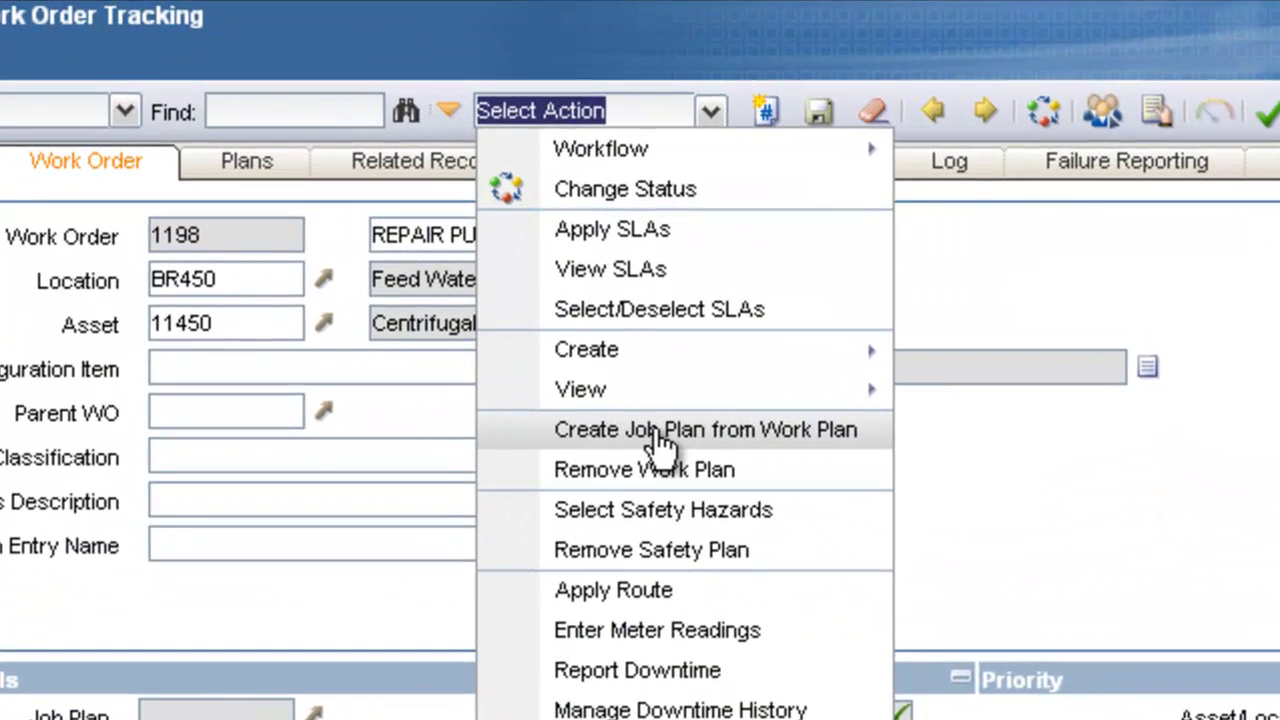
click(621, 416)
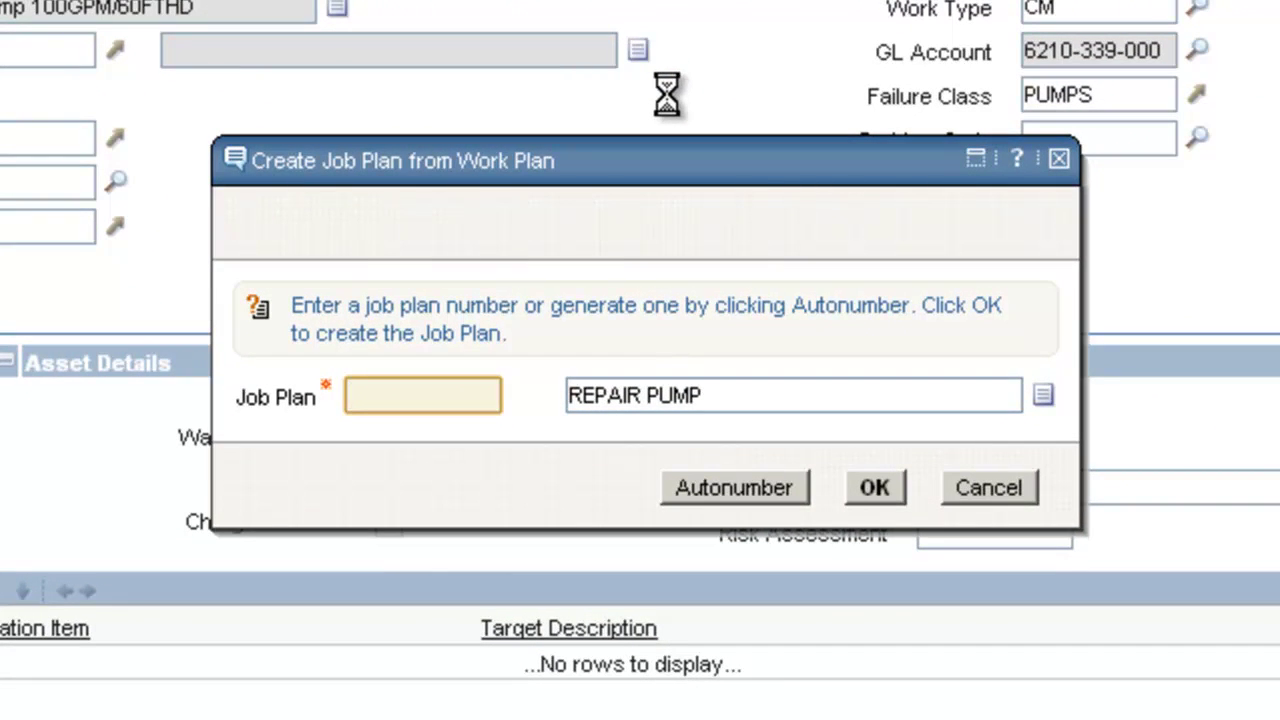
click(738, 498)
click(444, 390)
text(JM)
key(Tab)
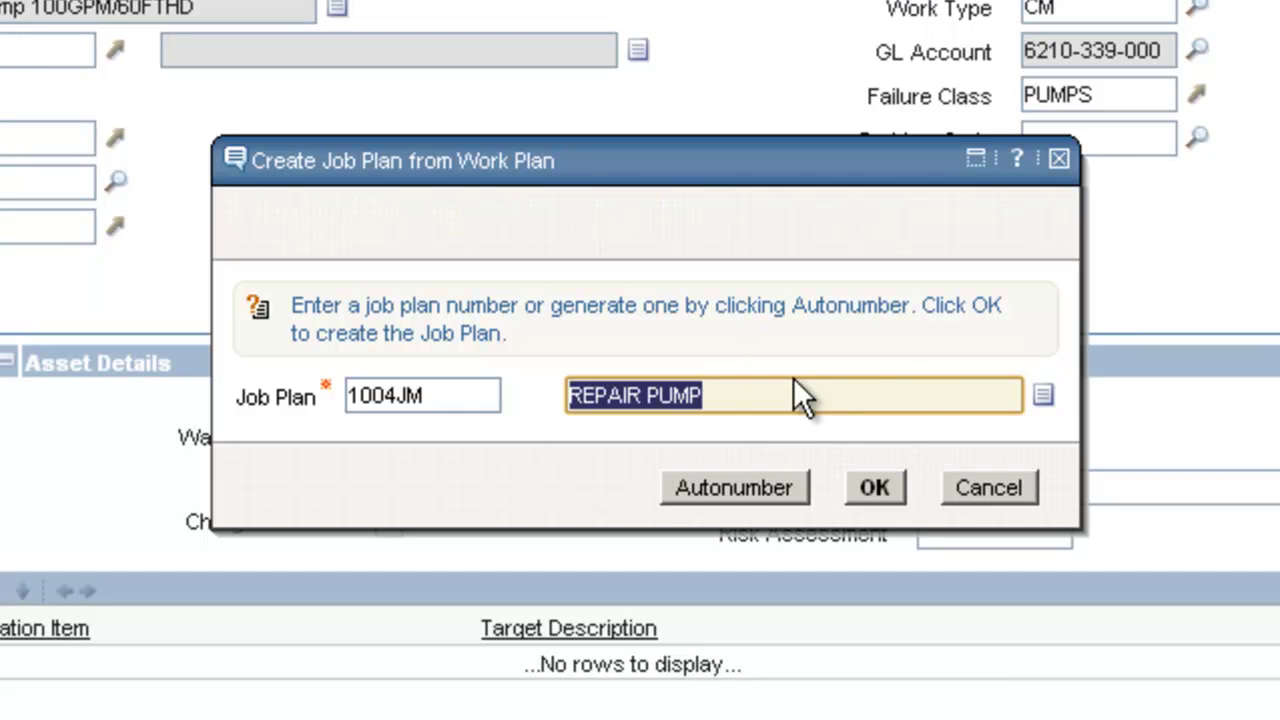
click(875, 490)
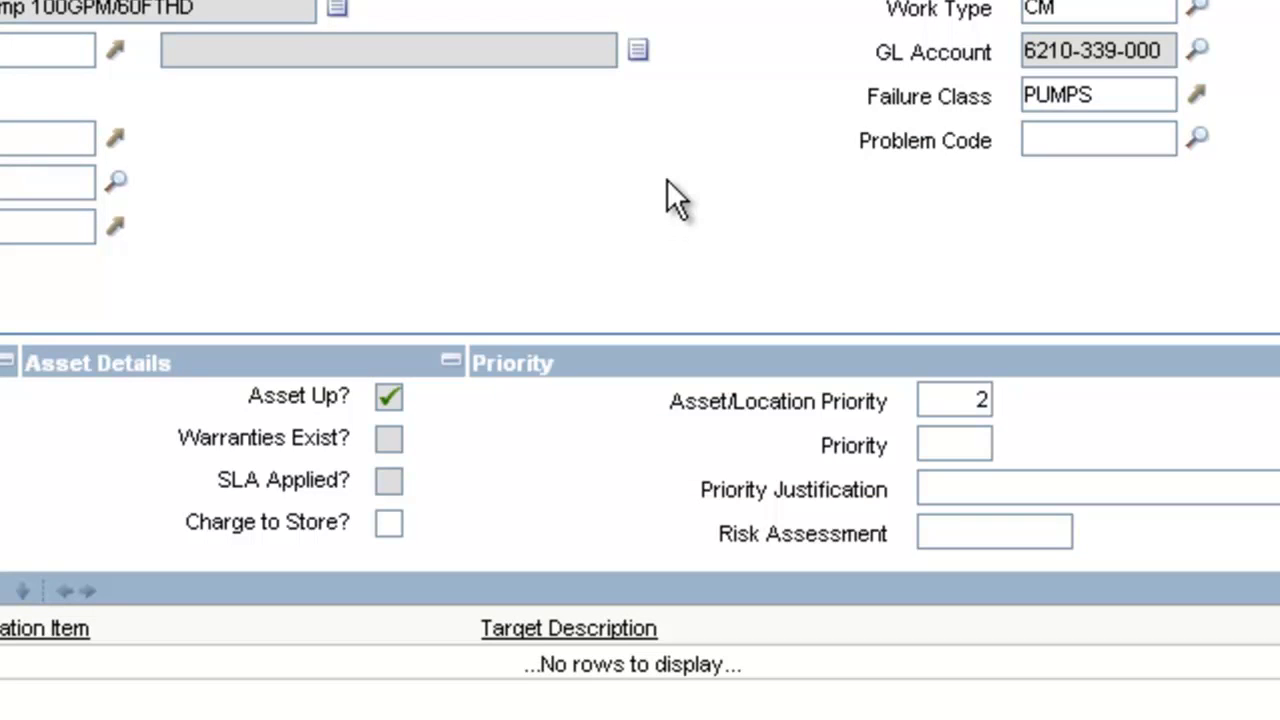